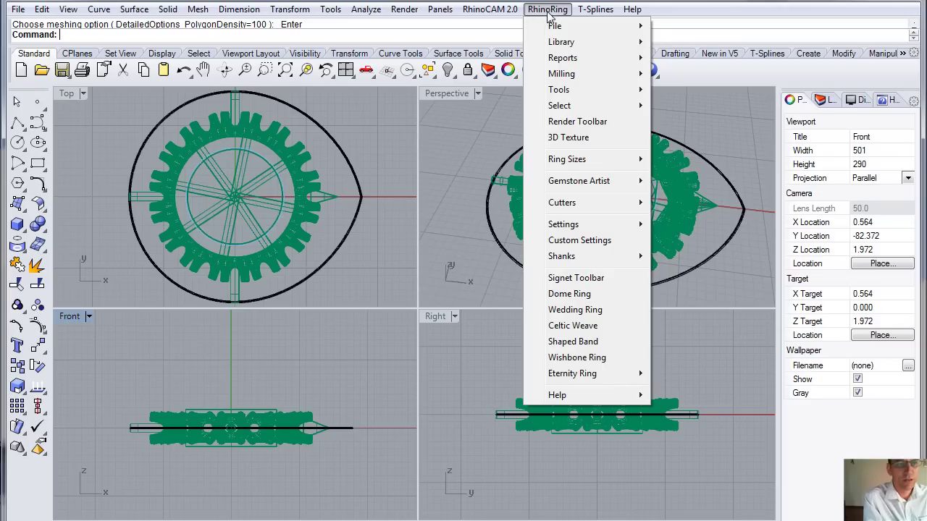
left_click(482, 136)
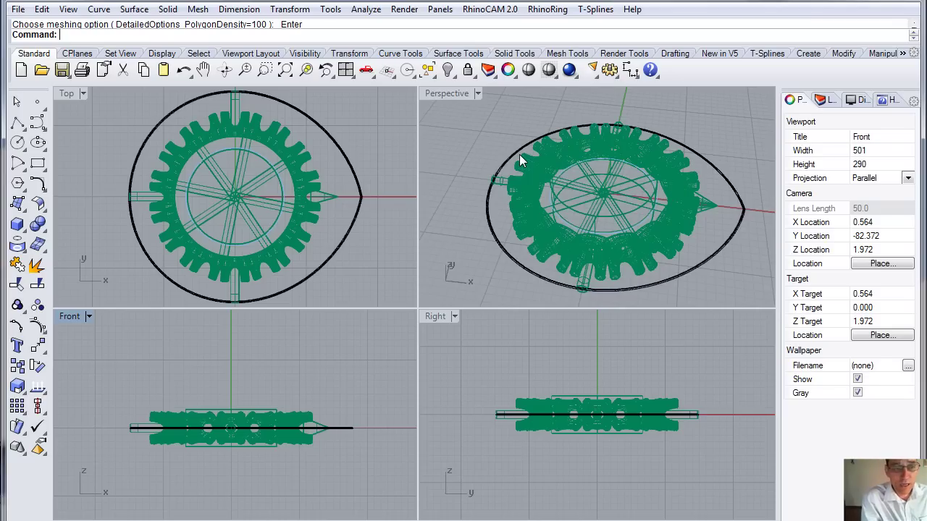
left_click(366, 177)
scroll(371, 166, "down", 5)
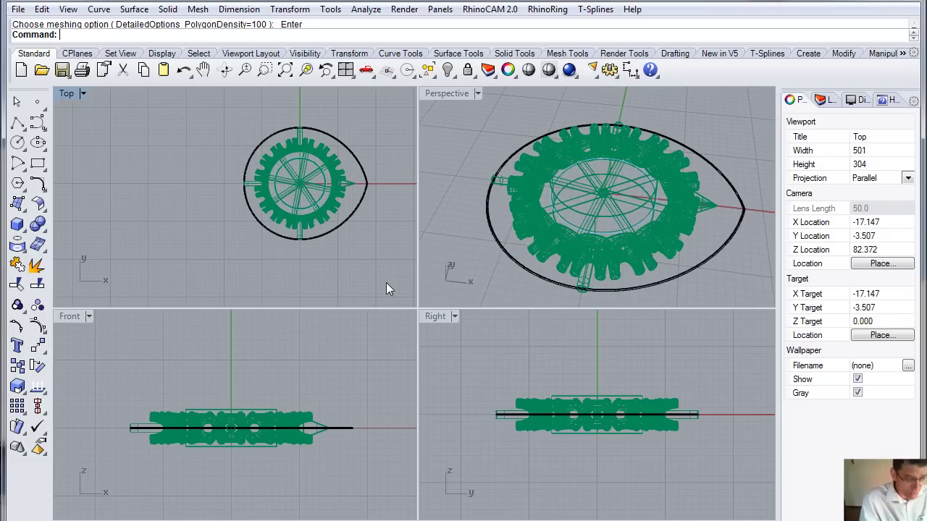
right_click_drag(375, 259, 314, 270)
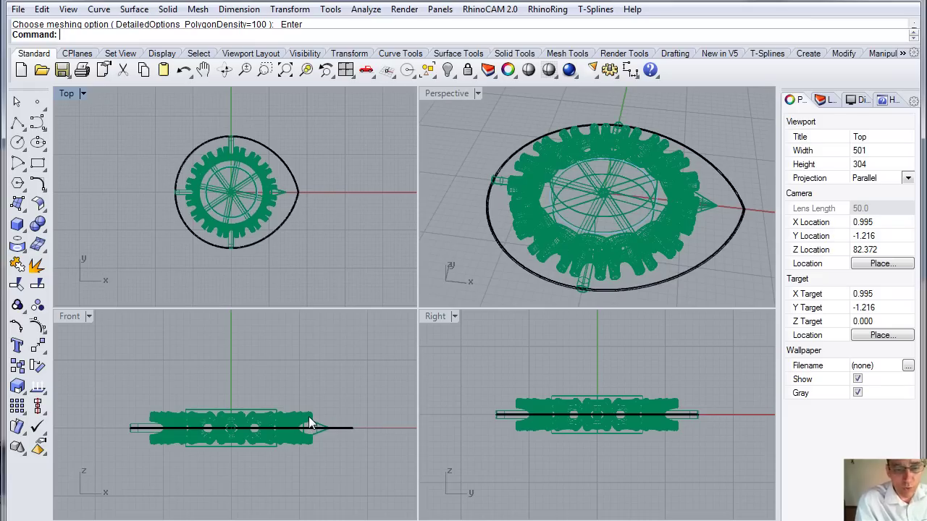
left_click(286, 384)
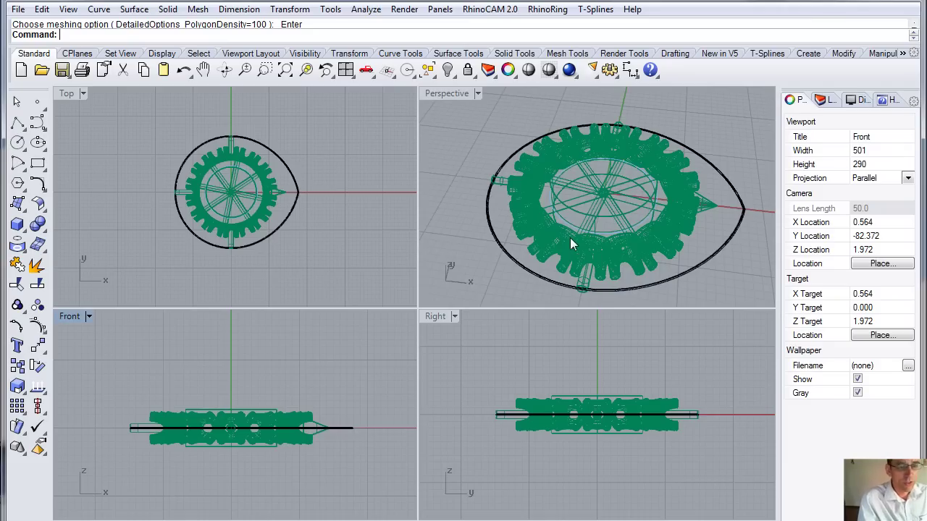
Set the Perspective view to Shaded display and maximize it
left_click(445, 94)
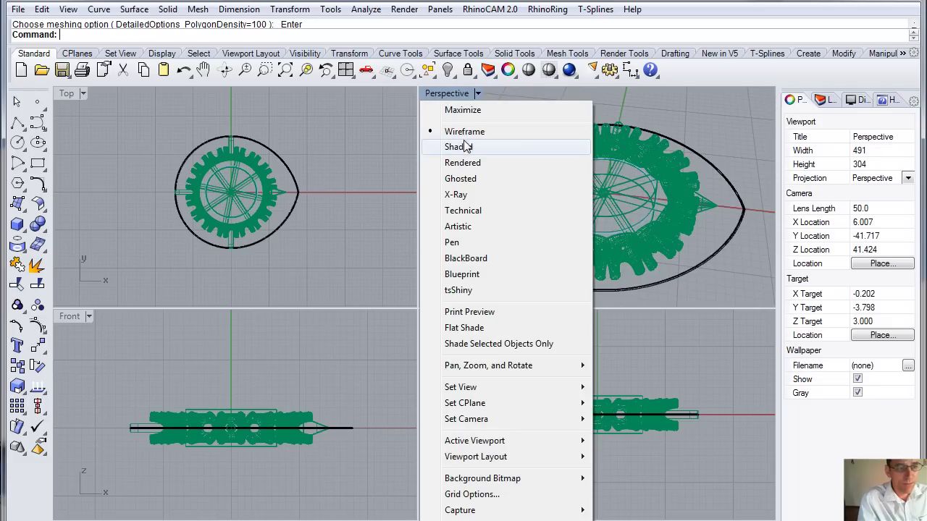
left_click(464, 147)
mouse_move(496, 164)
right_mouse_down()
mouse_move(456, 175)
mouse_move(441, 119)
right_mouse_up()
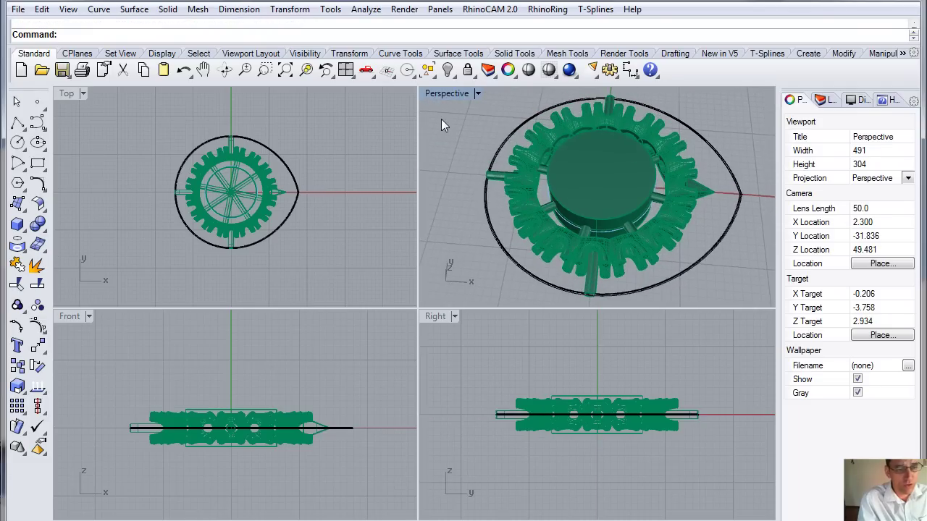
double_click(443, 94)
right_click_drag(454, 271, 417, 279)
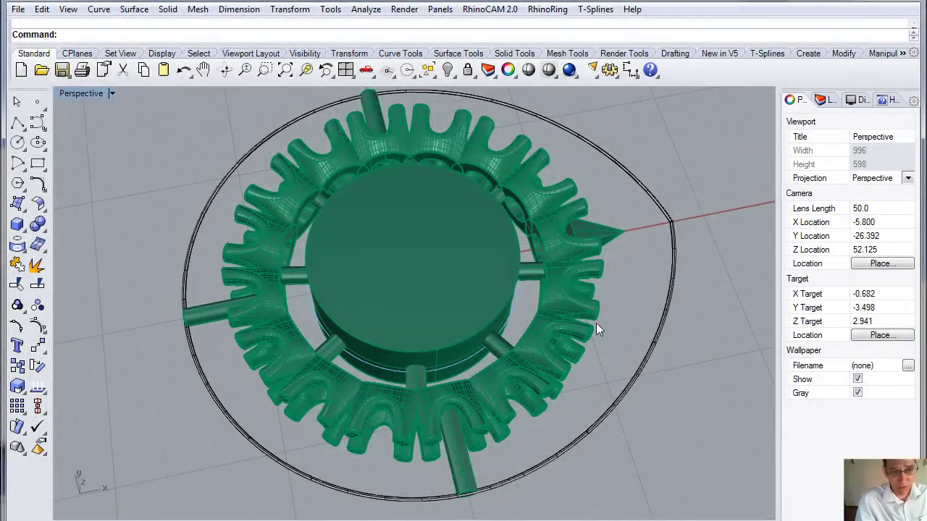
Examine the shaded ring model, its central disc and its support rods from above, from a distance and from a low angle
right_click_drag(604, 391, 533, 390)
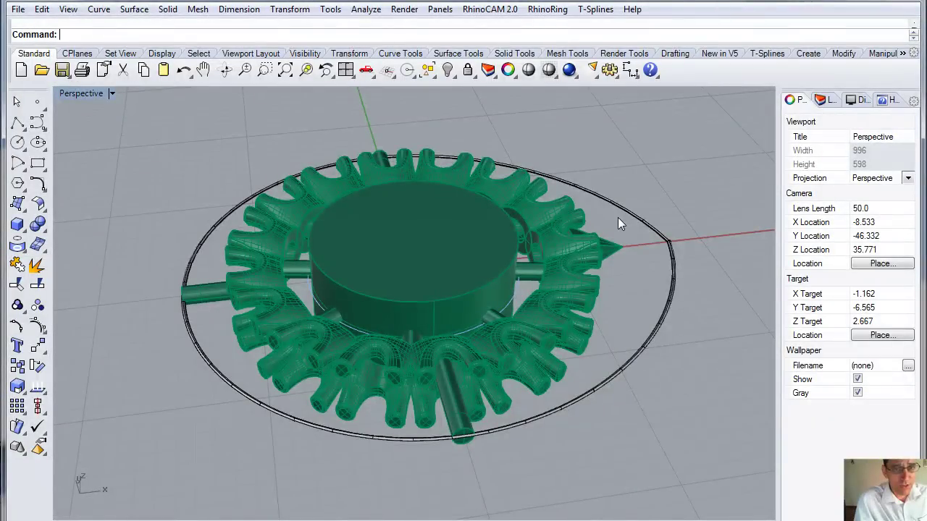
right_click_drag(353, 281, 418, 307)
scroll(418, 302, "down", 8)
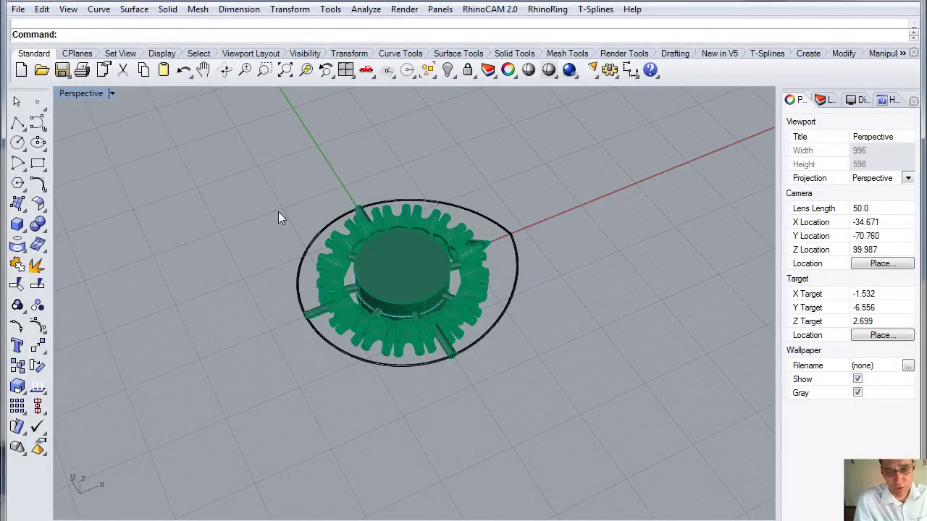
right_click_drag(420, 368, 378, 346)
scroll(436, 283, "up", 8)
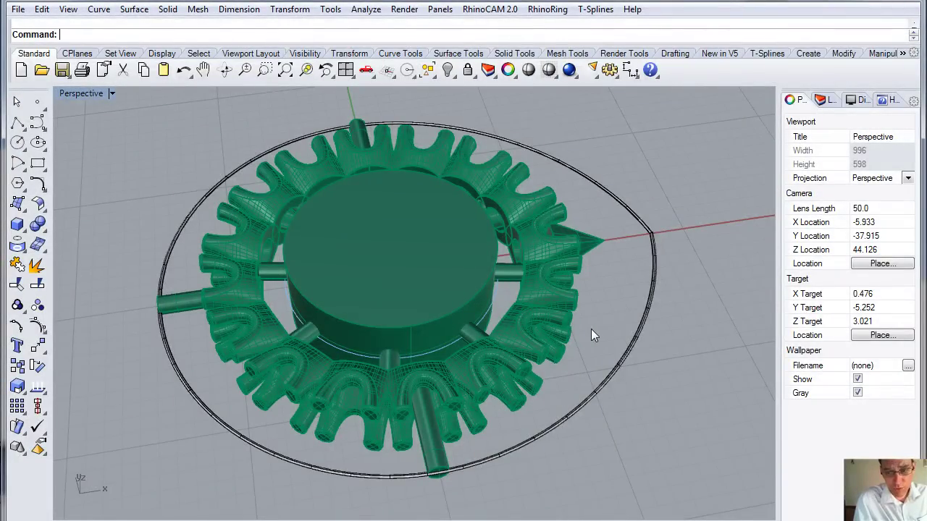
right_click_drag(661, 371, 660, 352)
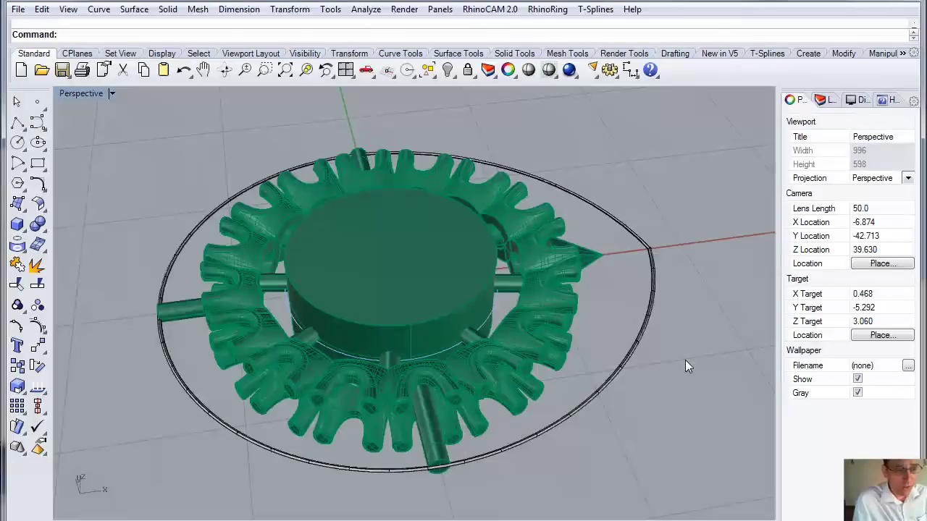
right_click_drag(669, 350, 554, 367)
right_click_drag(610, 308, 627, 359)
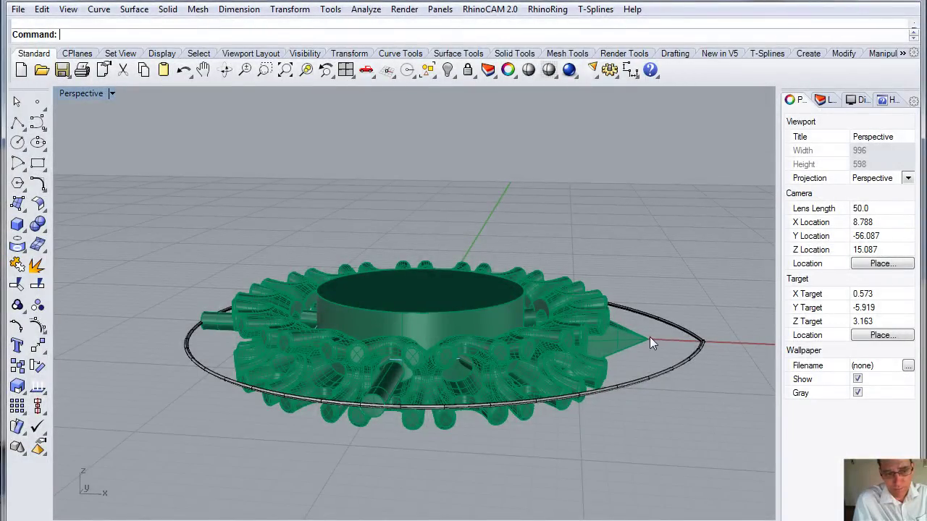
right_click_drag(290, 259, 463, 308)
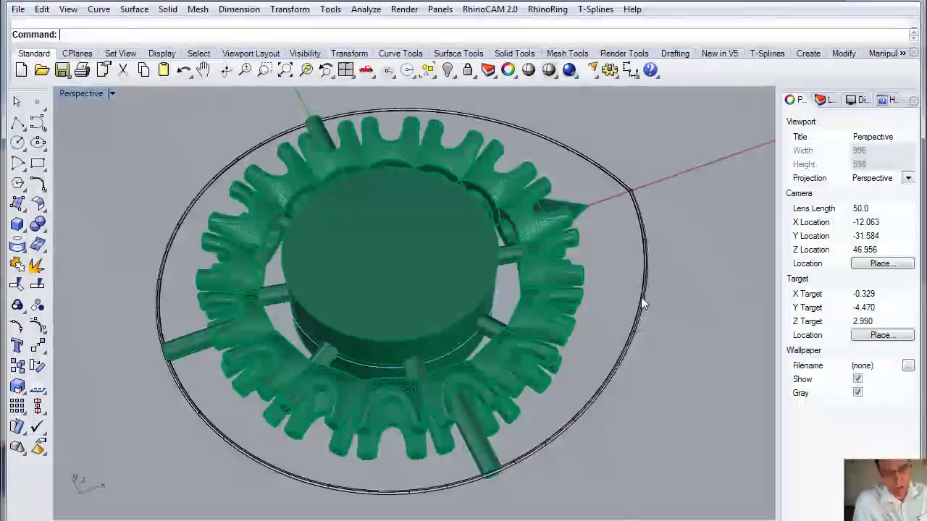
Inspect the thin teardrop-shaped frame around the ring up close, checking its tubular form and its position relative to the supports
left_click(641, 297)
key("Escape")
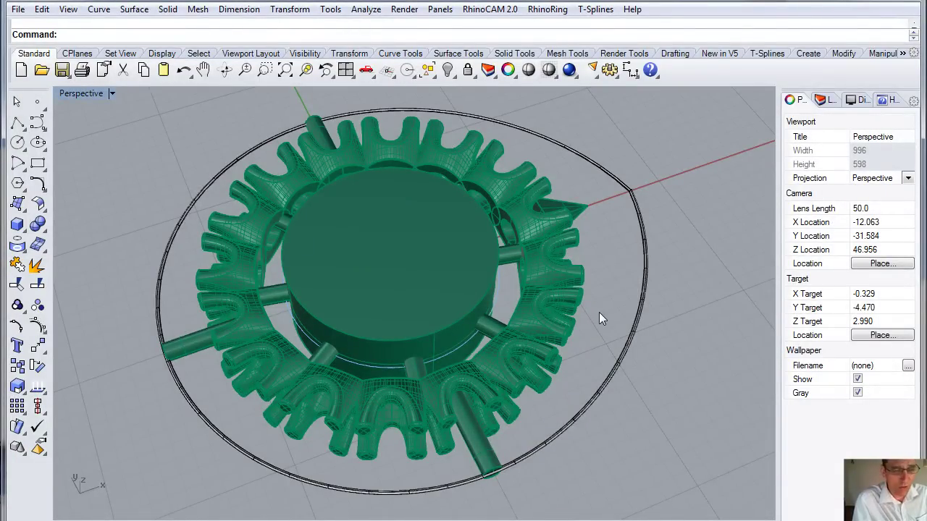
right_click_drag(601, 315, 599, 277)
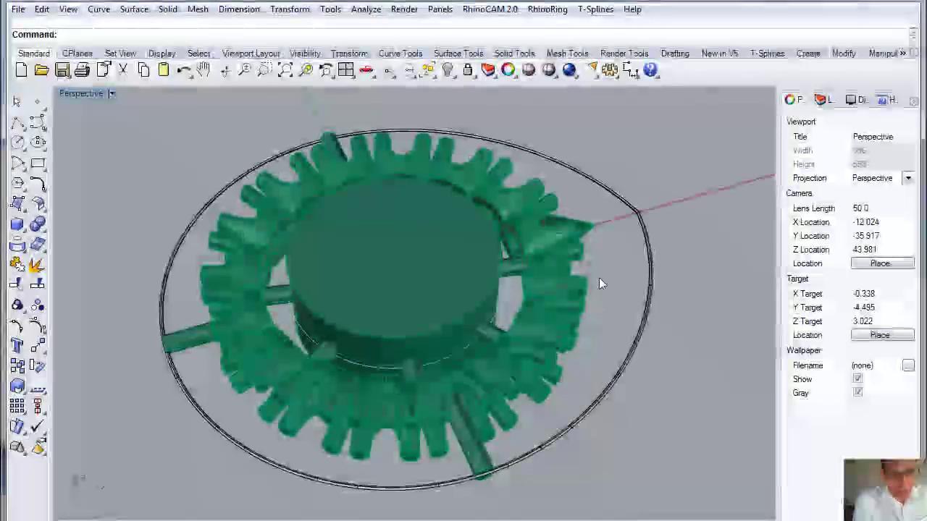
scroll(599, 277, "down", 2)
right_click_drag(639, 441, 627, 364)
scroll(619, 354, "up", 3)
left_click(613, 346)
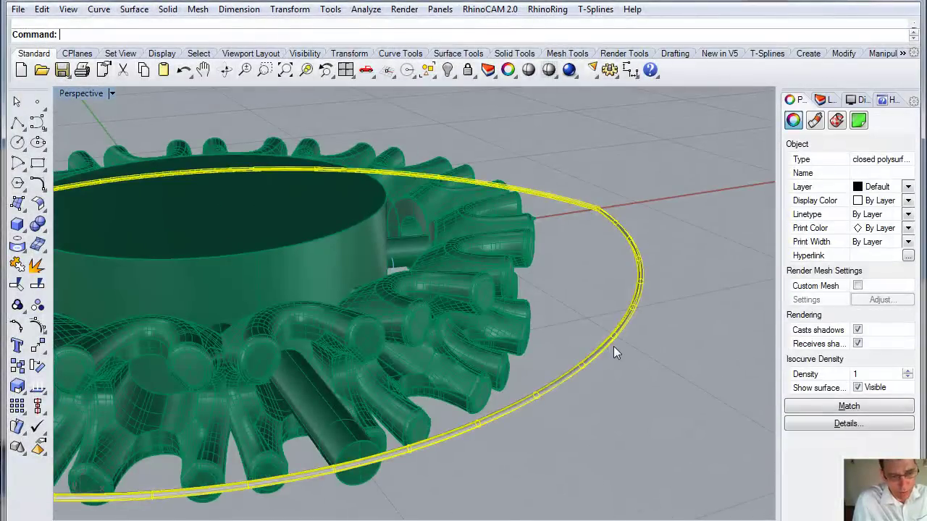
left_click(582, 314)
scroll(613, 355, "up", 4)
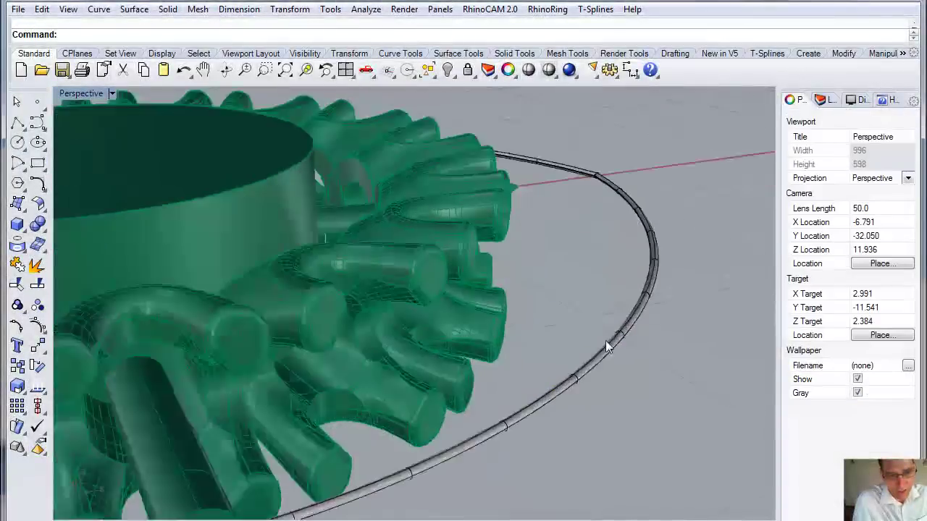
left_click(616, 331)
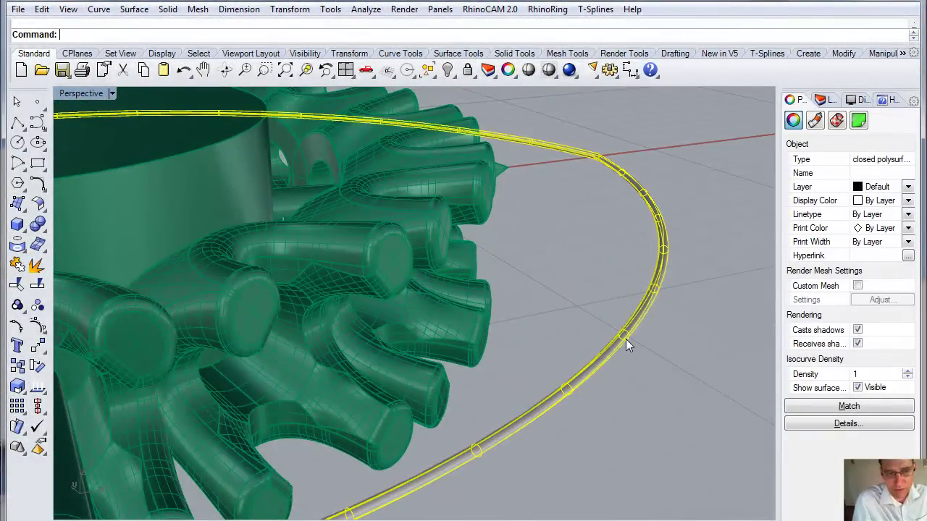
left_click(580, 264)
scroll(581, 256, "down", 5)
right_click_drag(580, 254, 543, 409)
scroll(464, 370, "down", 6)
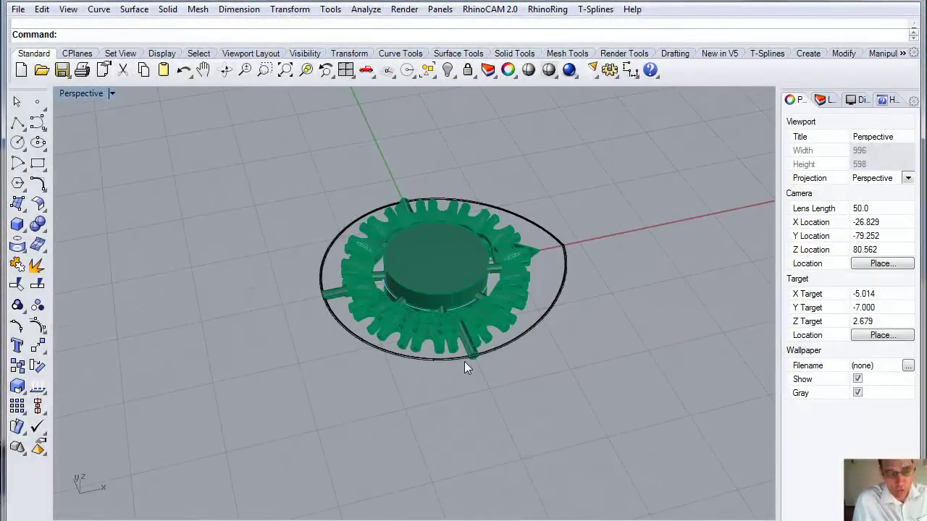
scroll(471, 337, "up", 5)
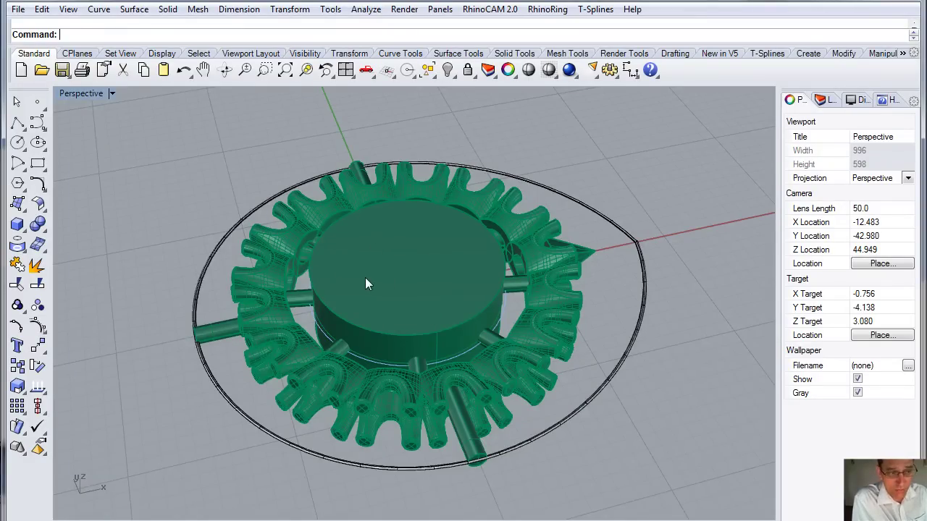
Examine the whole milling assembly with the teardrop frame highlighted to see how it encloses the ring and the support ends
right_click_drag(365, 278, 368, 281)
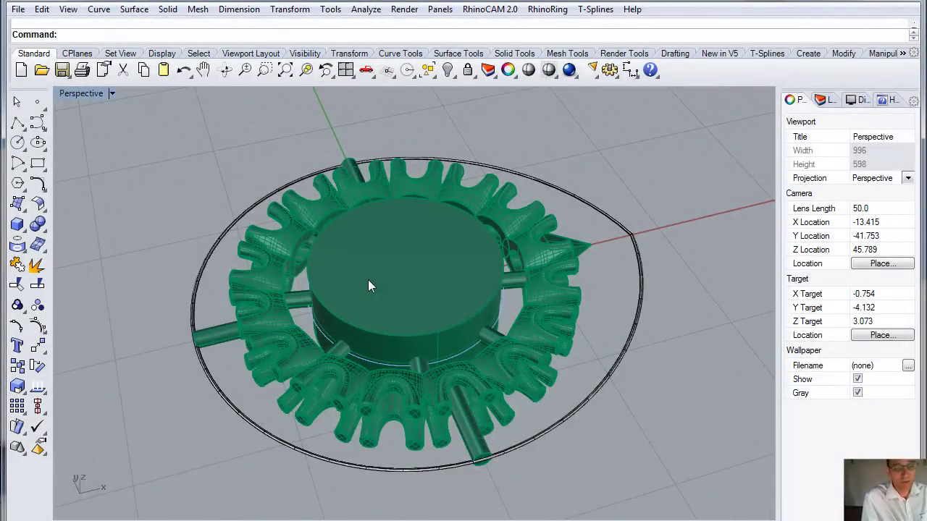
right_click_drag(459, 359, 489, 373)
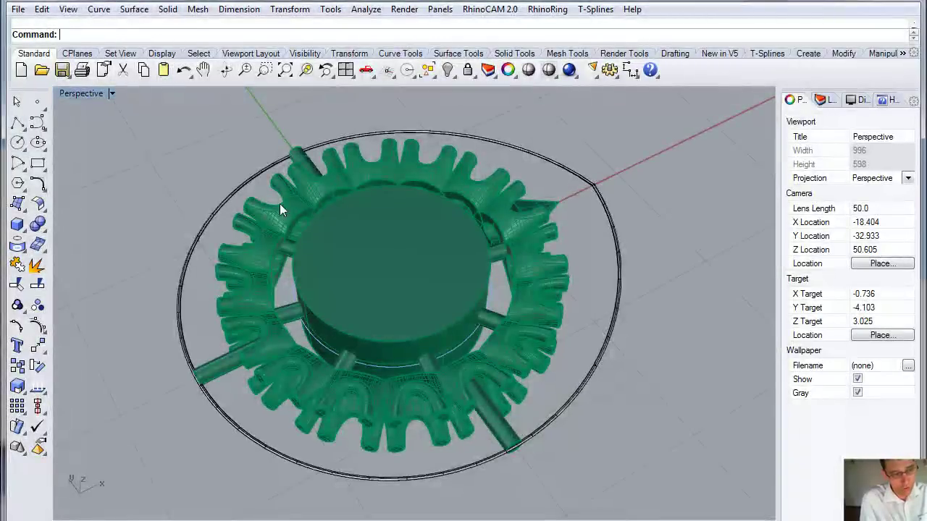
left_click(601, 354)
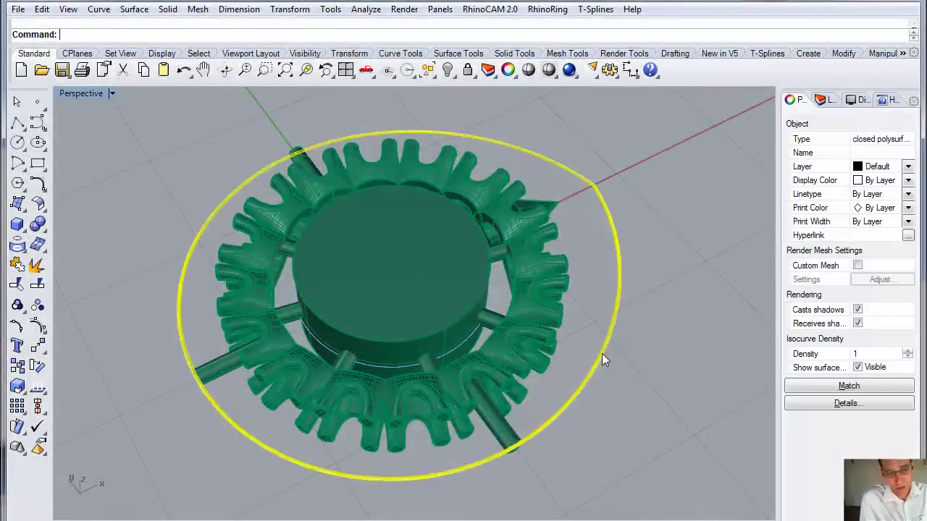
right_click_drag(621, 403, 567, 411)
scroll(567, 410, "down", 3)
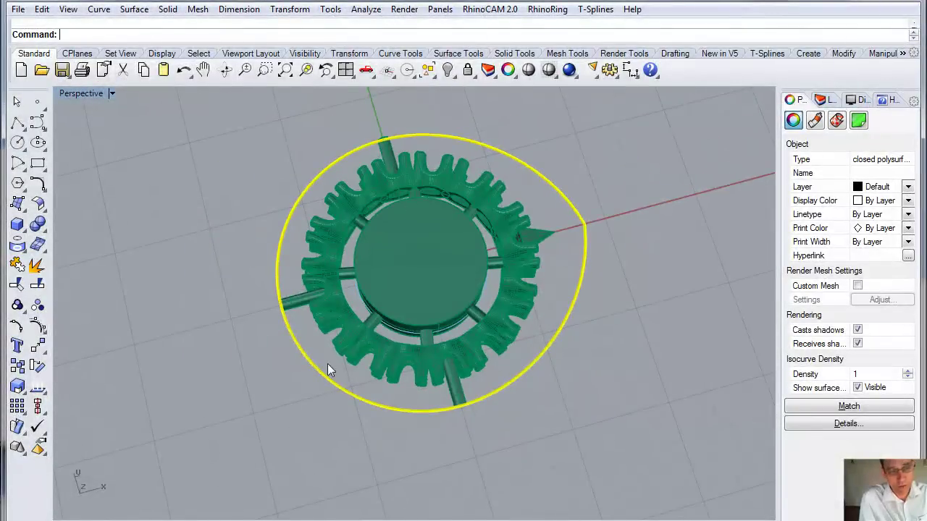
left_click(543, 408)
right_click_drag(543, 408, 546, 343)
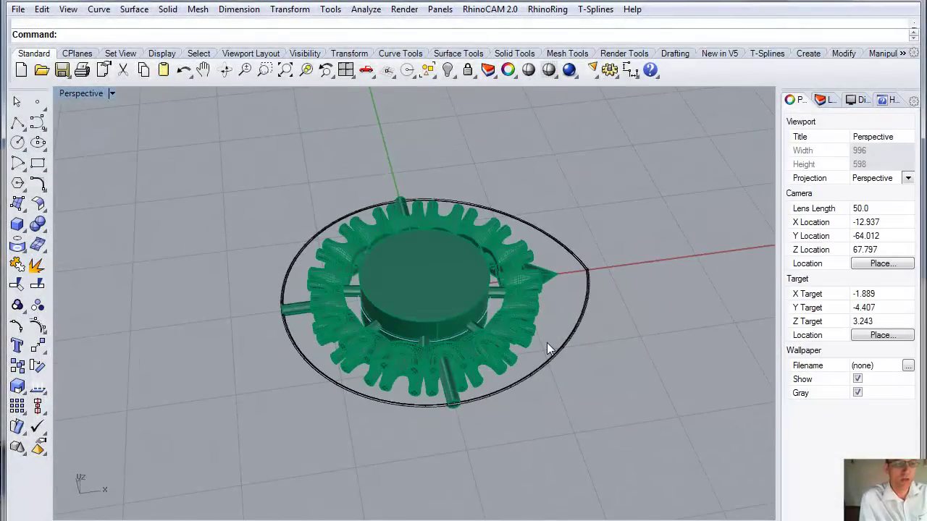
left_click(548, 10)
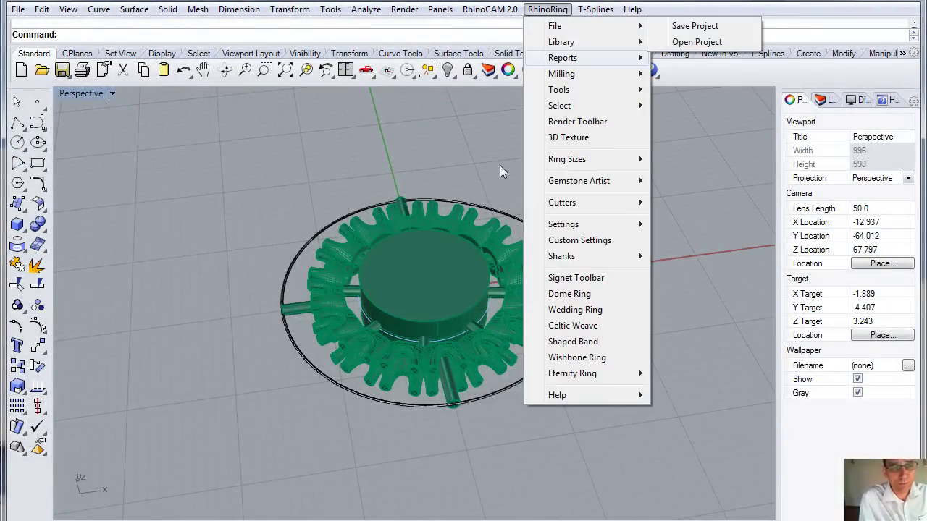
mouse_move(564, 75)
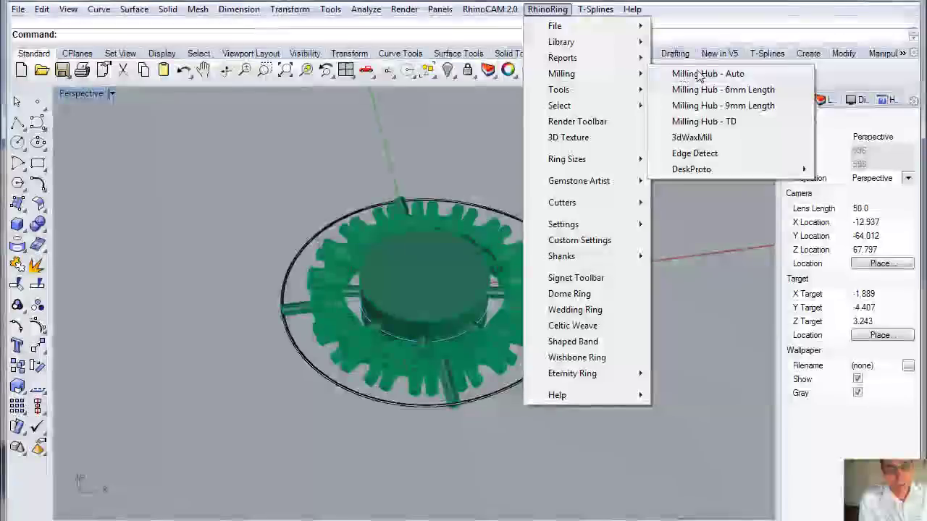
mouse_move(689, 171)
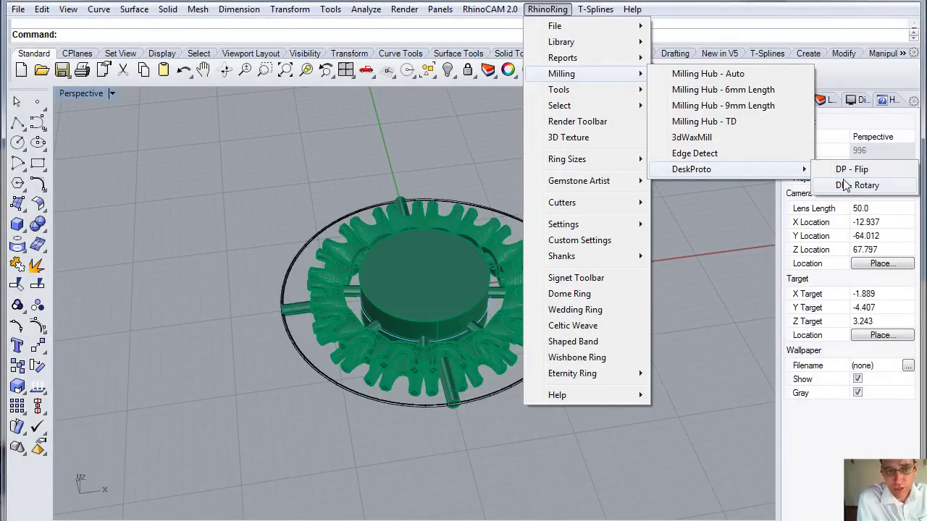
left_click(884, 170)
right_click_drag(670, 449, 659, 347)
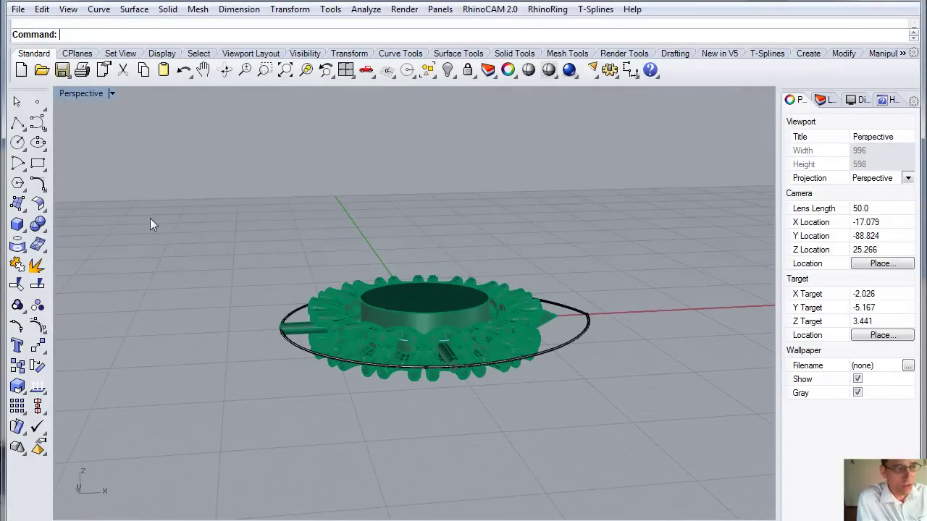
Restore the four-view layout with the ring assembly visible in every view
double_click(86, 92)
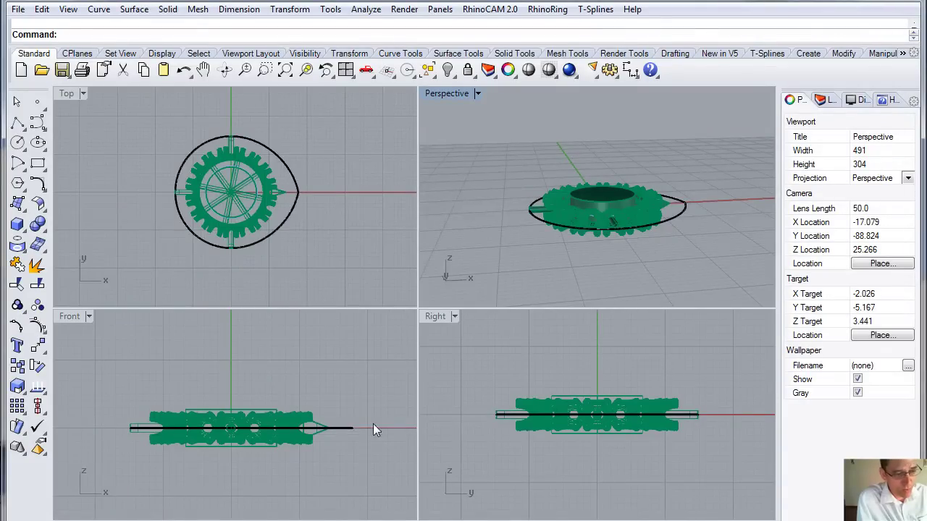
scroll(186, 391, "down", 5)
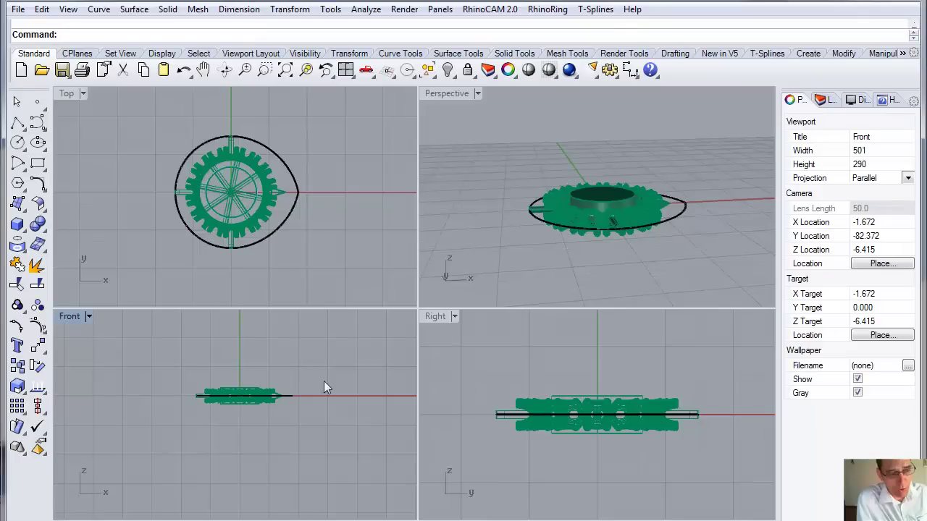
right_click_drag(499, 212, 584, 170)
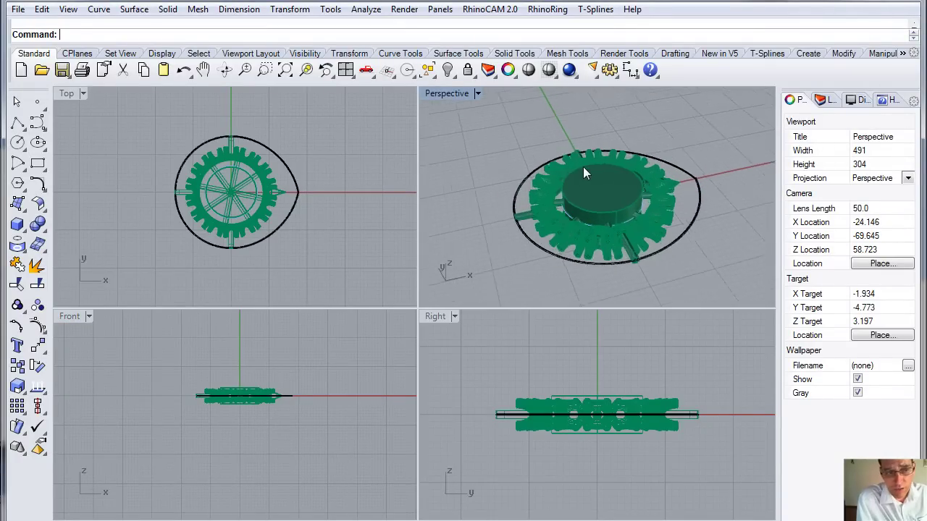
scroll(583, 171, "up", 3)
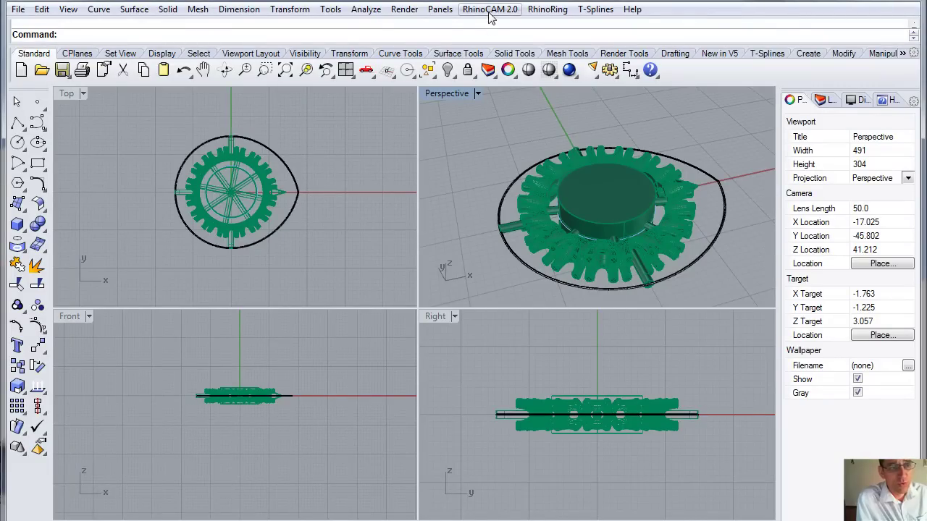
Send the whole ring, supports and teardrop frame to DeskProto with DP - Flip, meshing all objects at a polygon density of 100
left_click(547, 10)
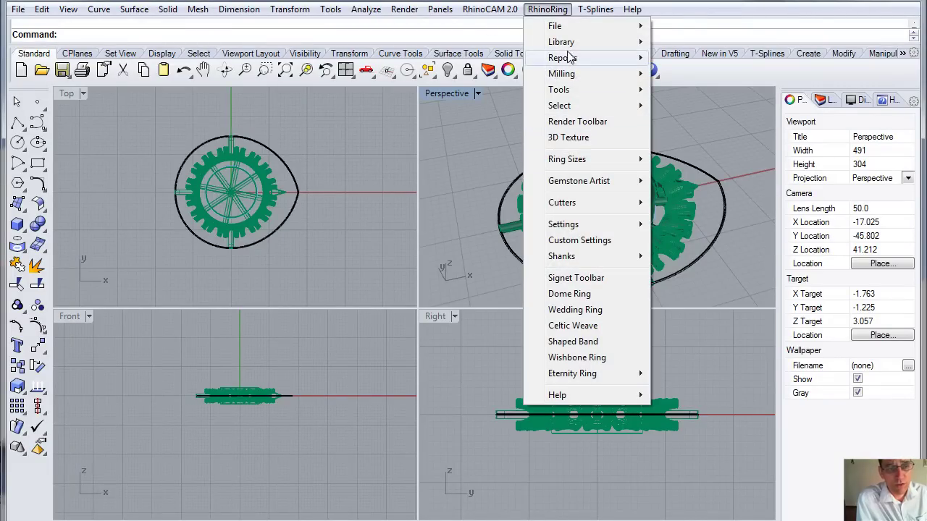
mouse_move(622, 78)
mouse_move(722, 167)
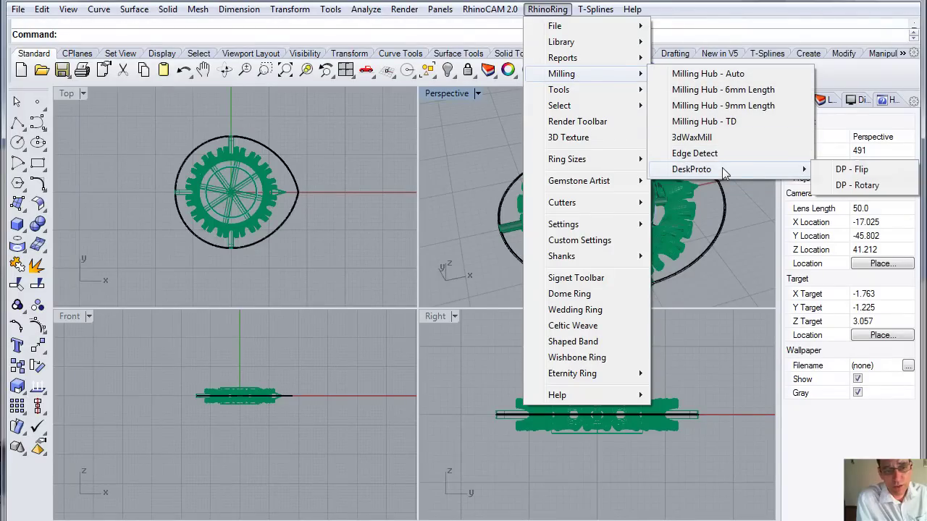
left_click(858, 171)
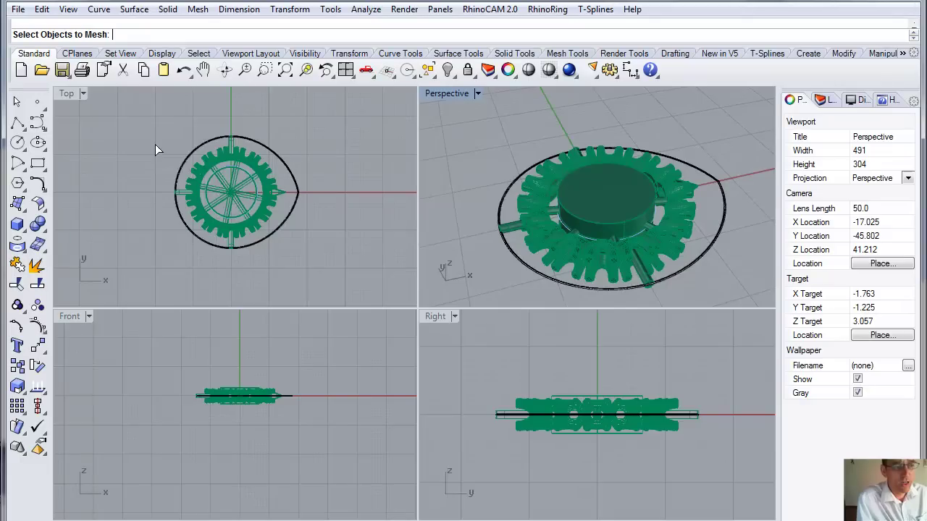
left_click_drag(153, 122, 327, 267)
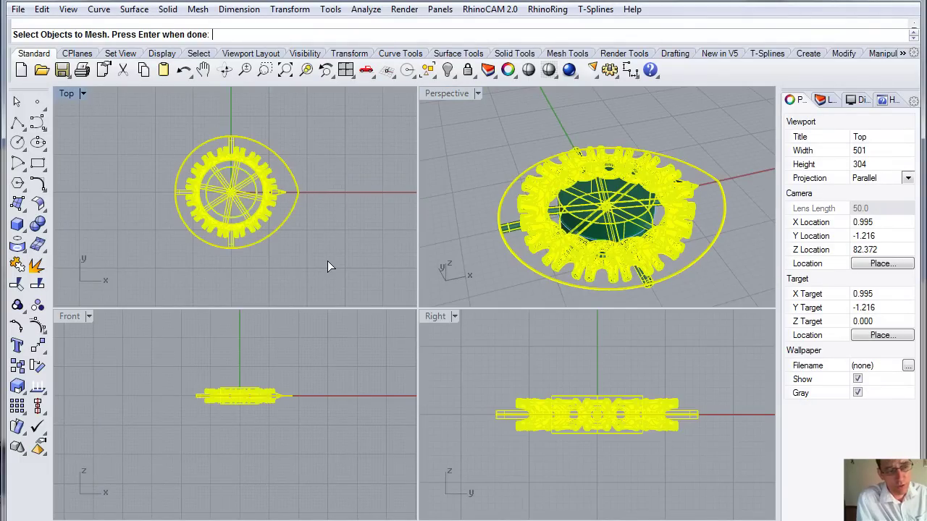
key("Return")
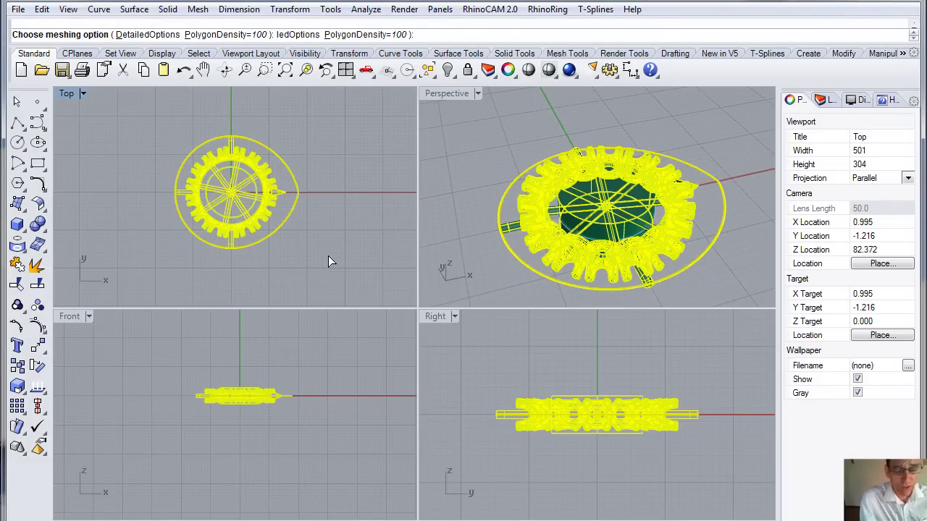
key("Return")
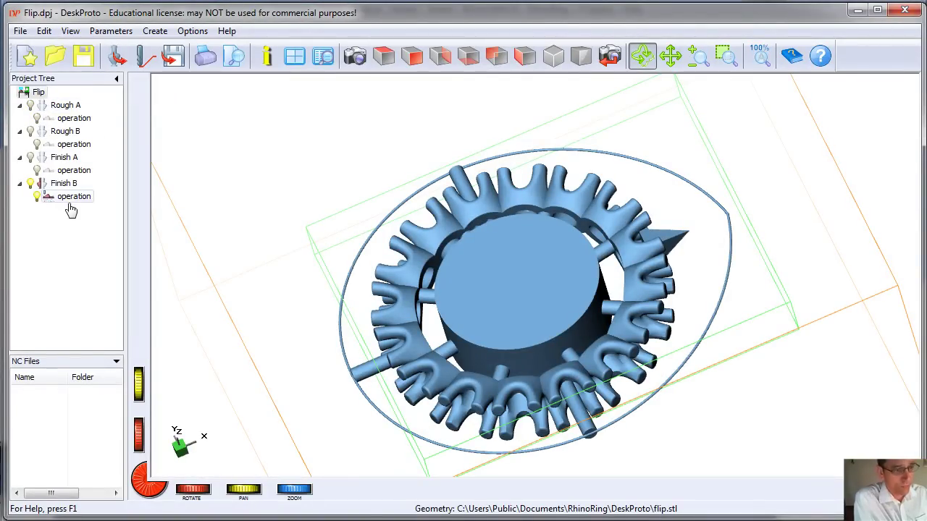
Calculate all toolpaths for the roughing and finishing parts of the Flip project
right_click(378, 302)
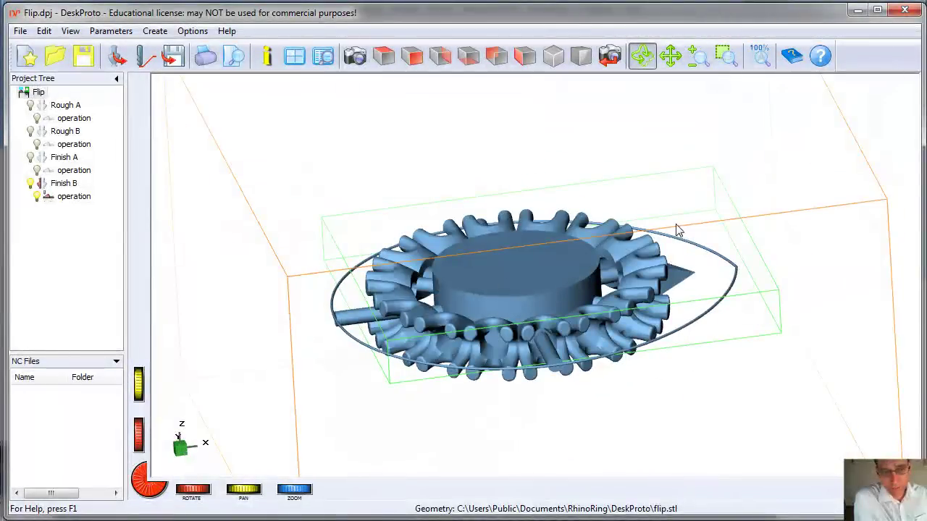
left_click_drag(550, 239, 503, 254)
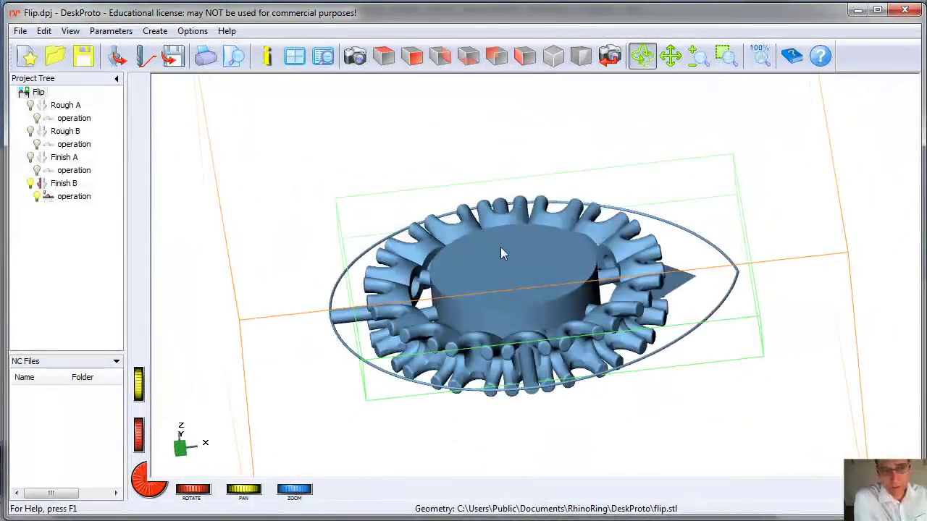
left_click(192, 31)
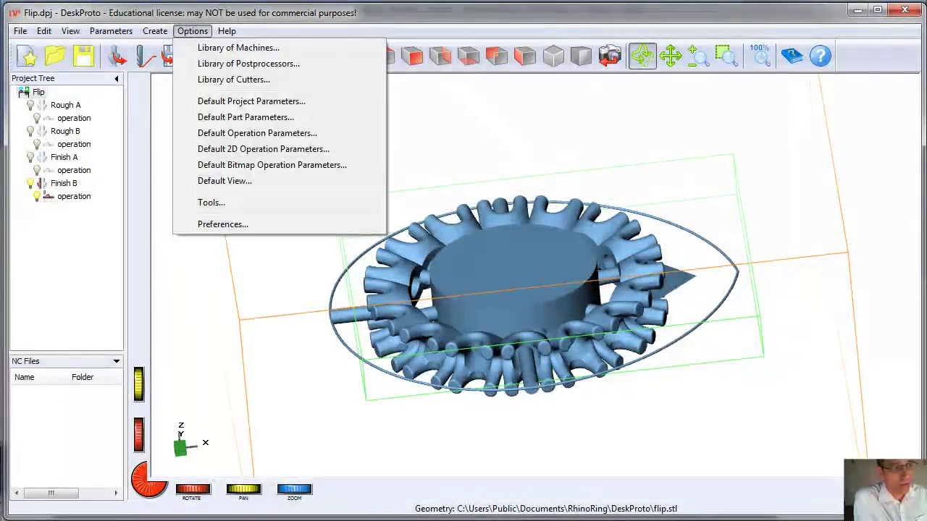
left_click(156, 32)
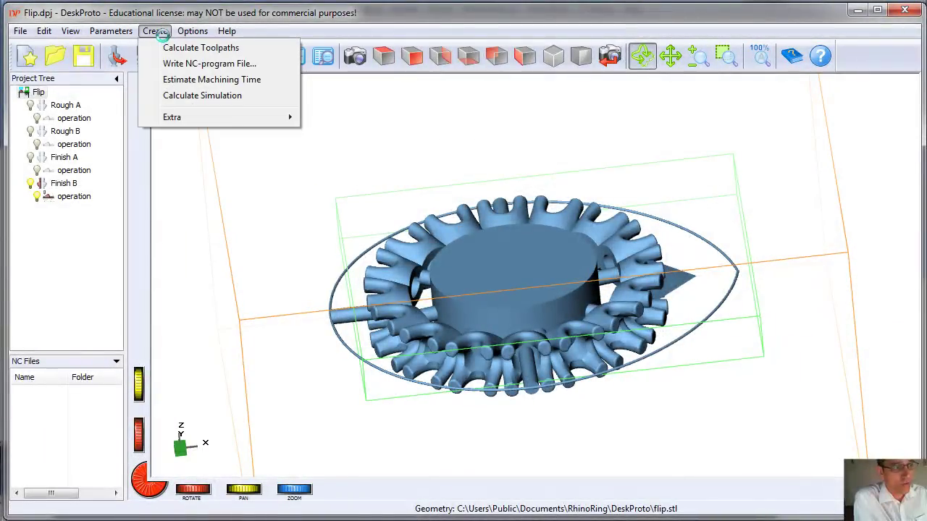
mouse_move(174, 116)
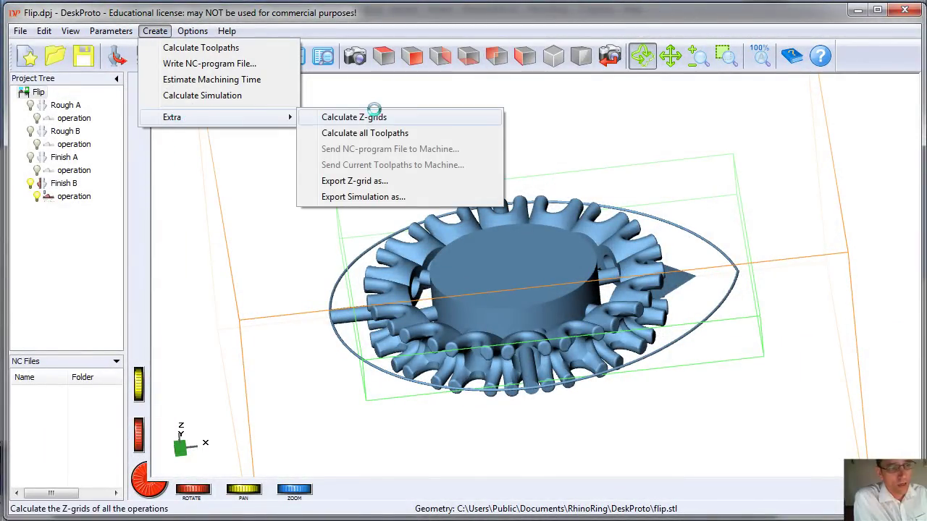
left_click(358, 134)
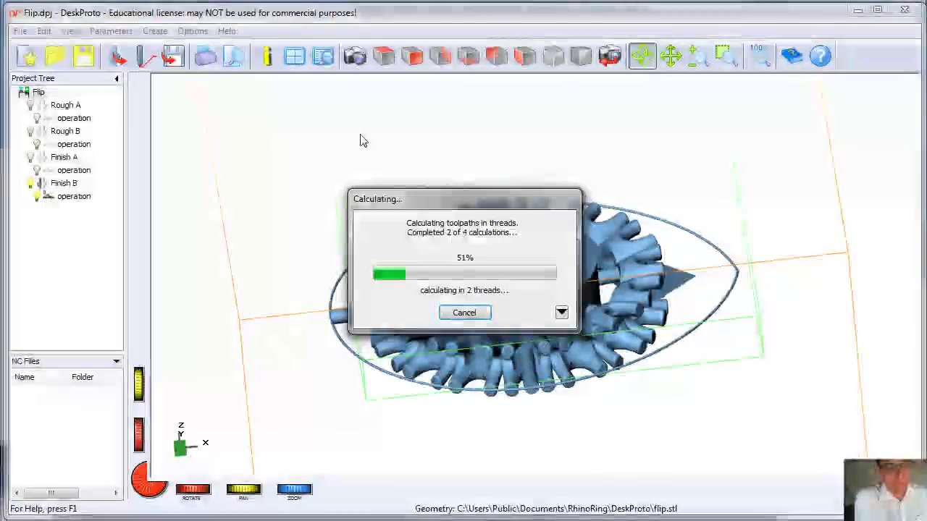
left_click(561, 312)
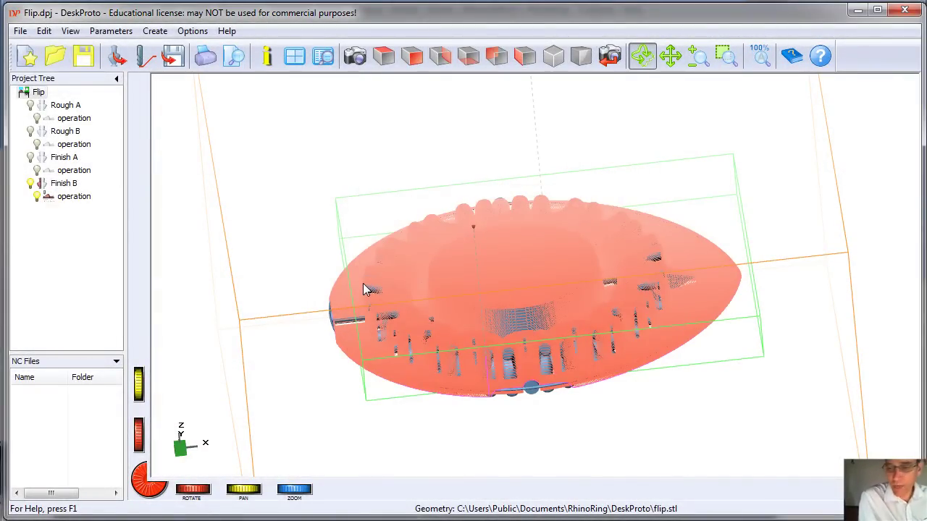
Examine the Rough A toolpaths over the ring from several angles, and display the Rough B toolpaths
left_click(65, 105)
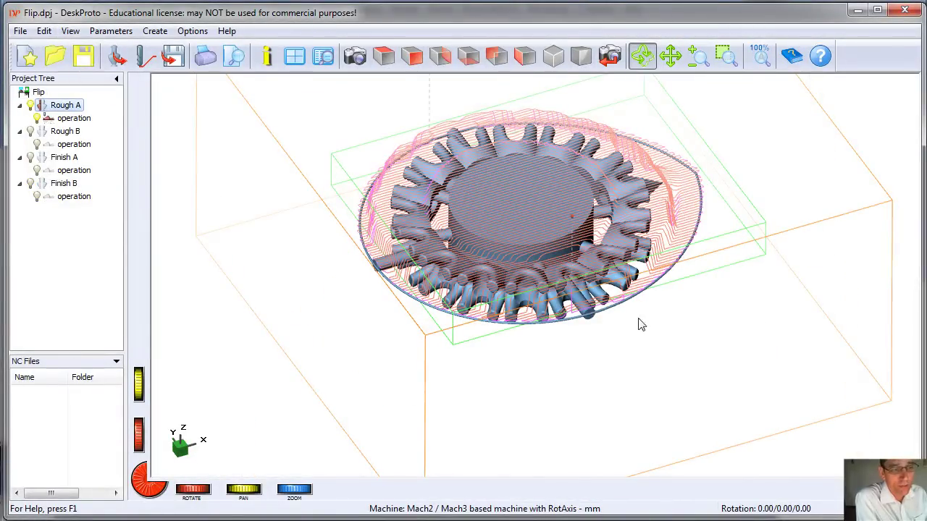
left_click_drag(651, 318, 631, 393)
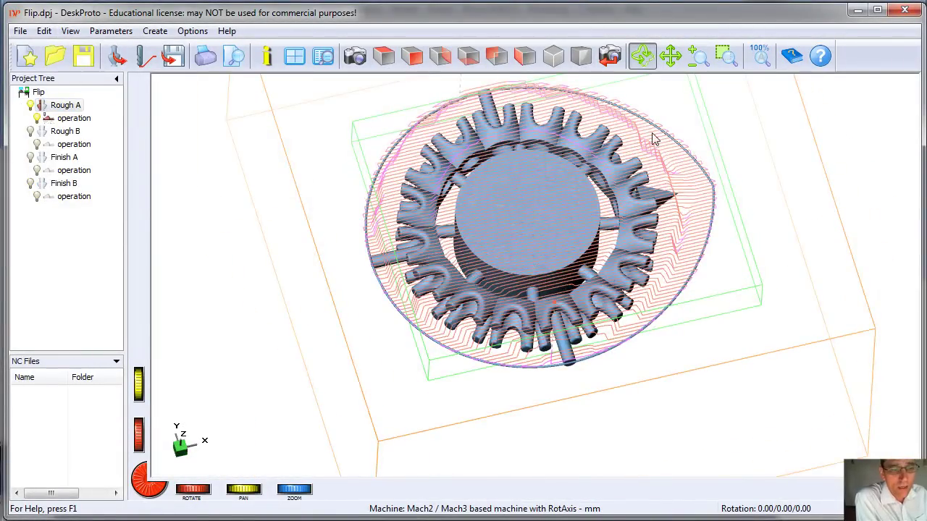
left_click(31, 133)
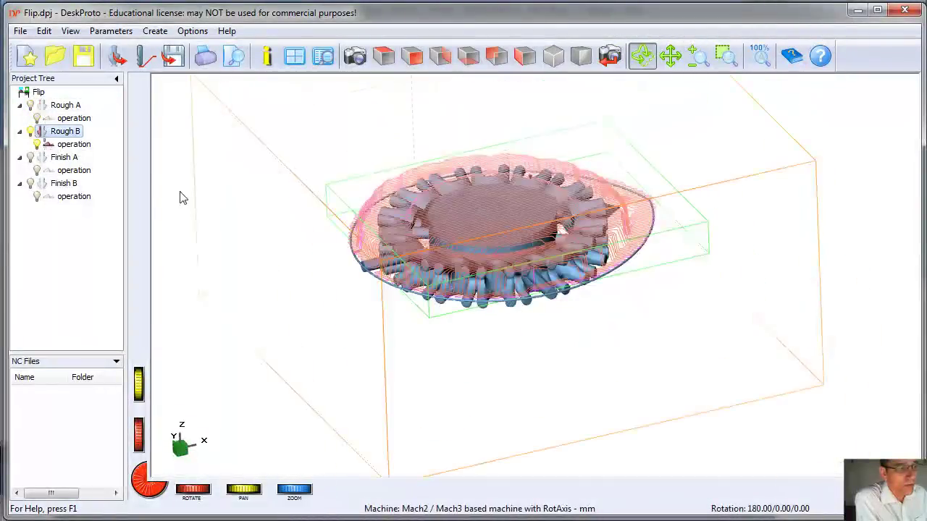
Review the Rough A operation's advanced Start/End axis commands and its chaining to Rough B, cancelling the dialogs
left_click(68, 119)
double_click(68, 119)
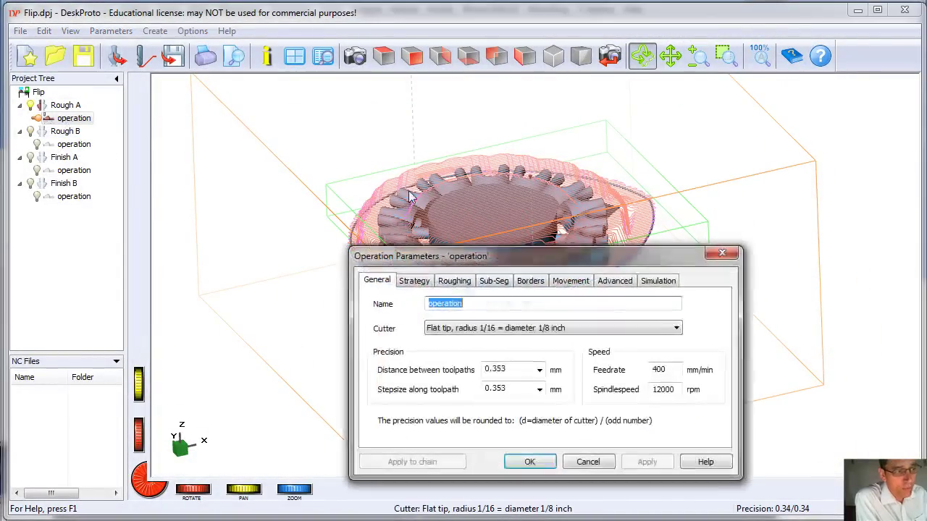
left_click(610, 283)
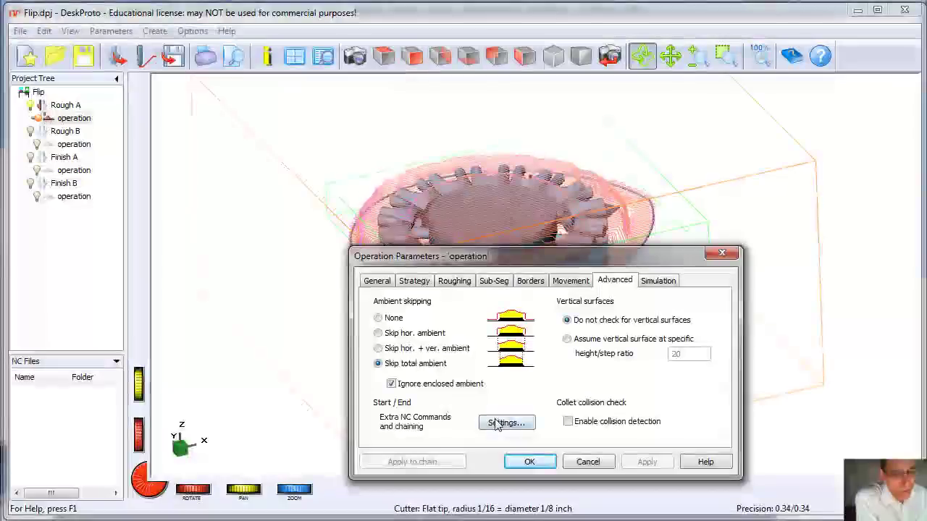
left_click(504, 422)
left_click_drag(440, 209, 431, 137)
left_click(440, 197)
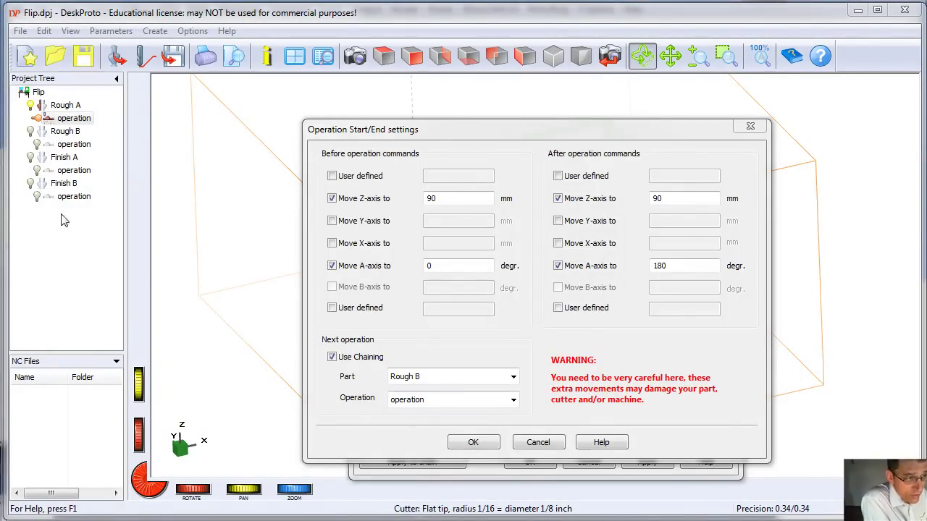
left_click(535, 442)
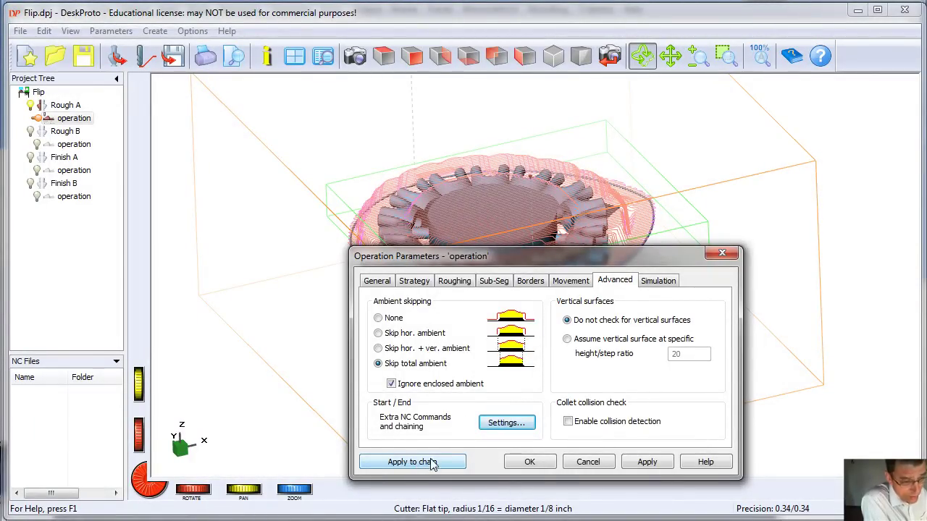
left_click(507, 424)
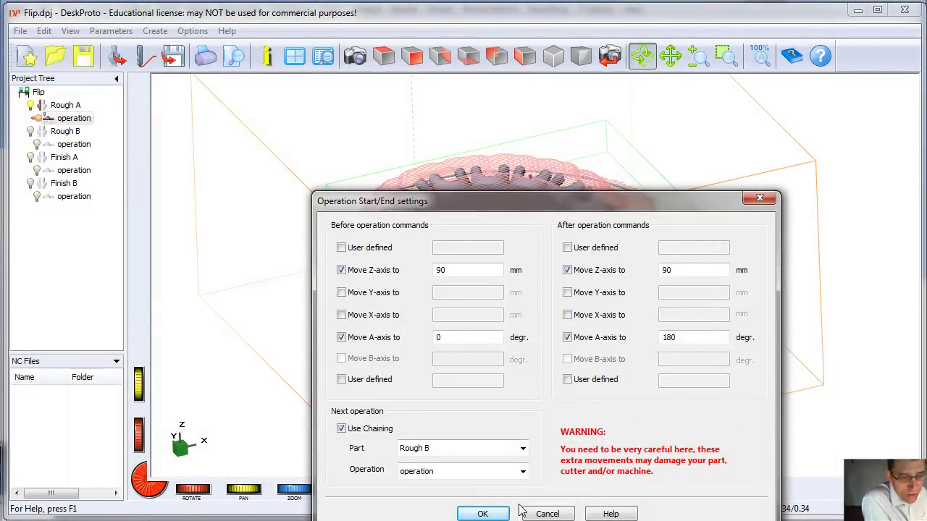
left_click(544, 513)
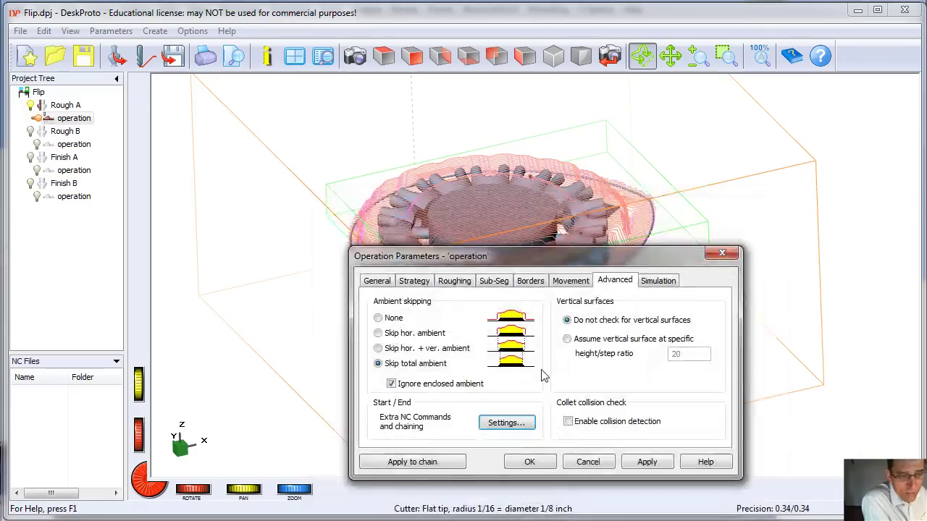
left_click(588, 461)
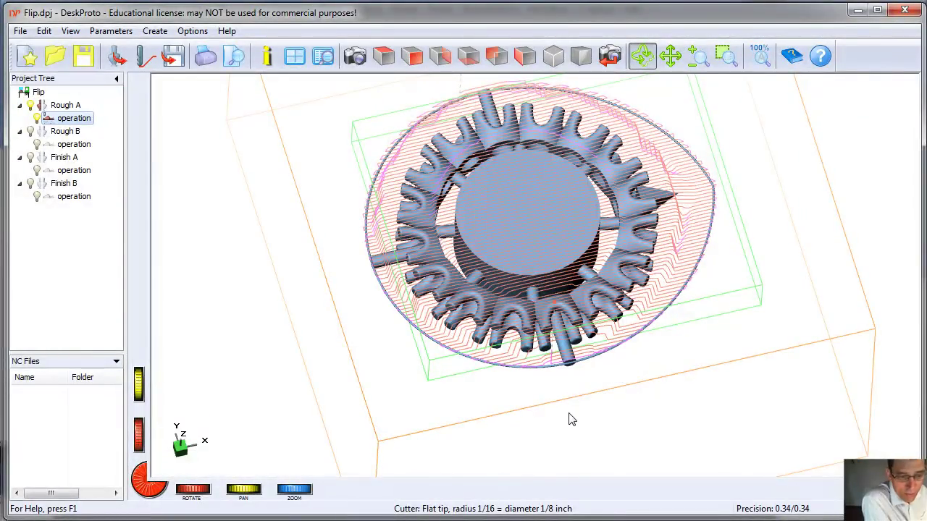
Inspect the Rough A toolpaths from a lower angle, and view the Rough B and Finish A toolpaths in turn
left_click_drag(673, 391, 577, 388)
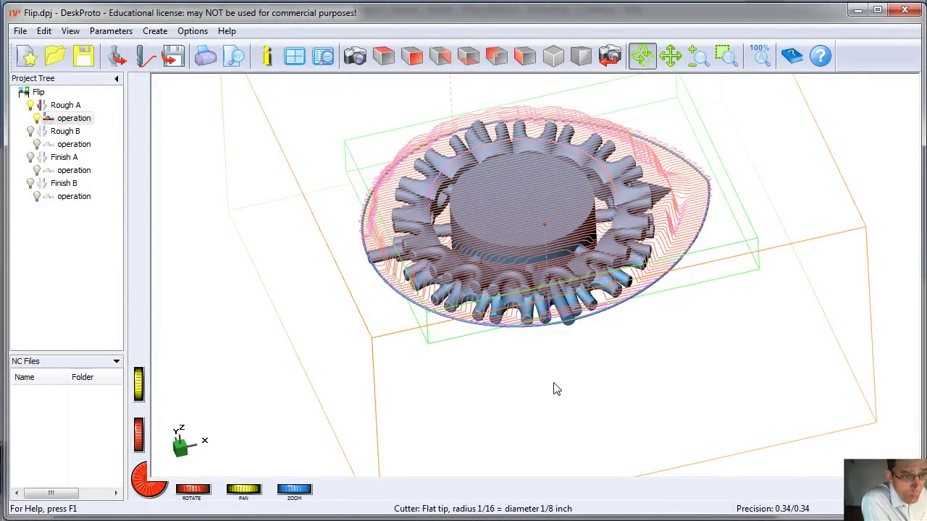
mouse_move(532, 386)
left_mouse_down()
mouse_move(562, 387)
mouse_move(541, 376)
left_mouse_up()
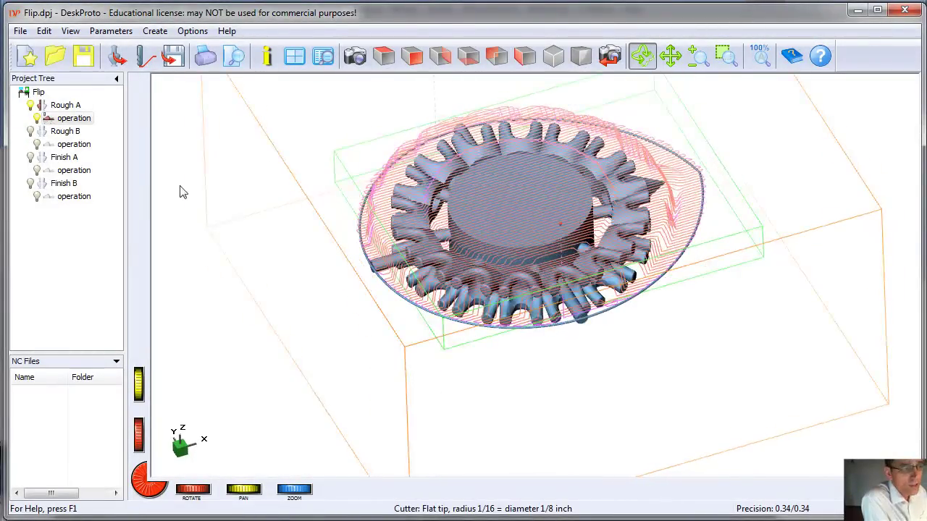
left_click(29, 133)
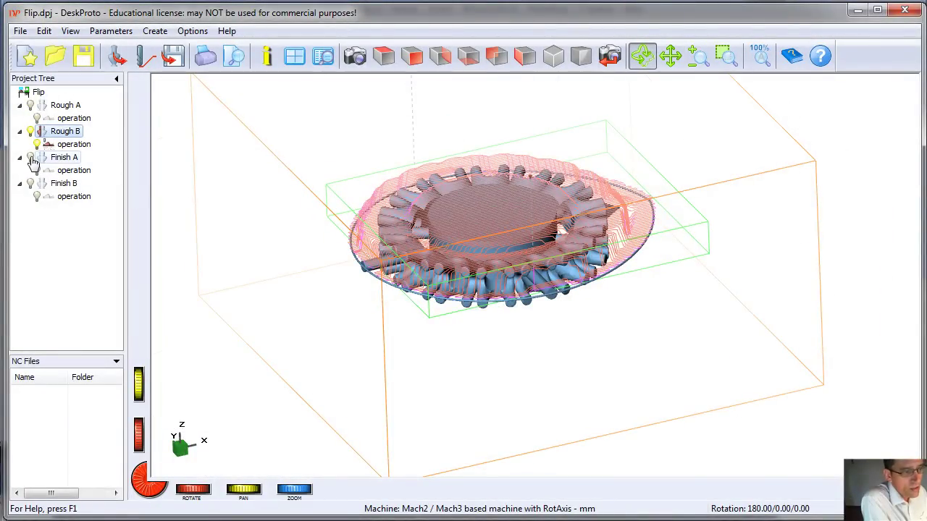
left_click(33, 160)
Review the cutter, precision, layer and skin thickness settings of the Rough A operation, cancelling the dialog
left_click(53, 107)
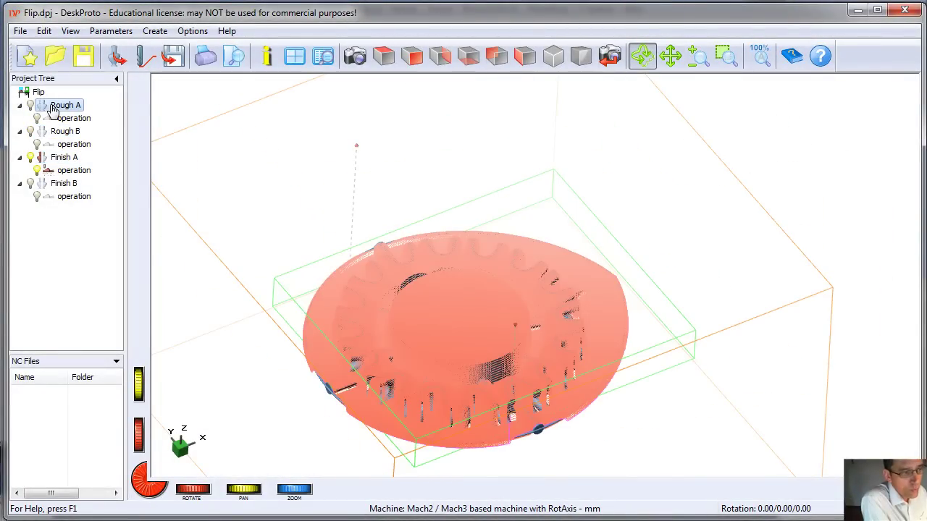
double_click(74, 118)
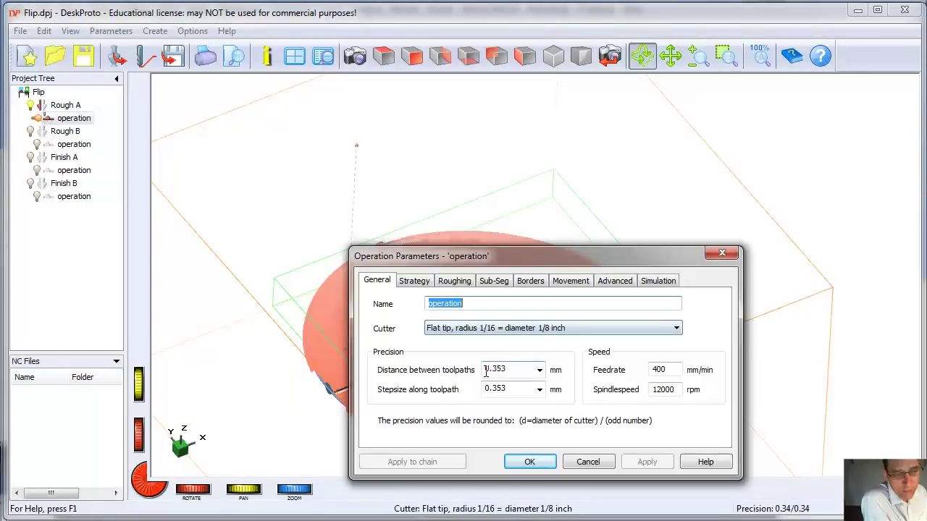
left_click(462, 282)
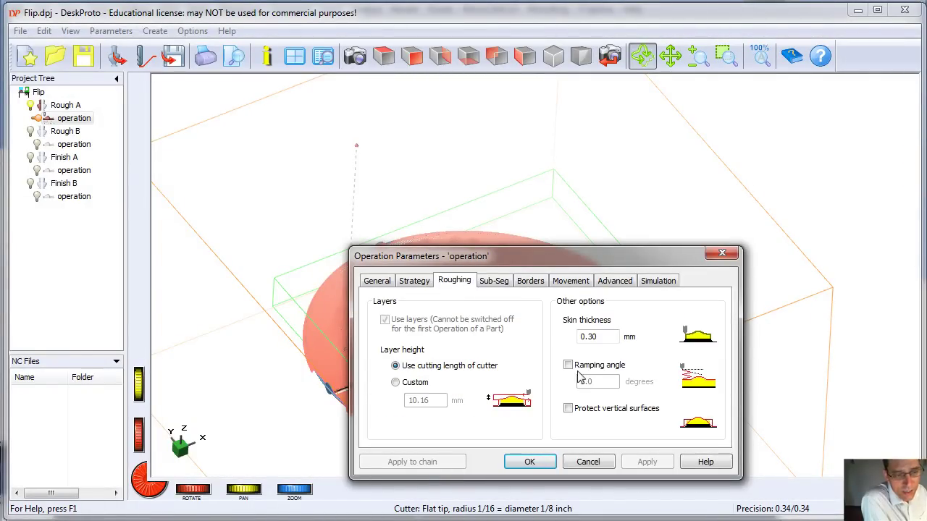
left_click(586, 462)
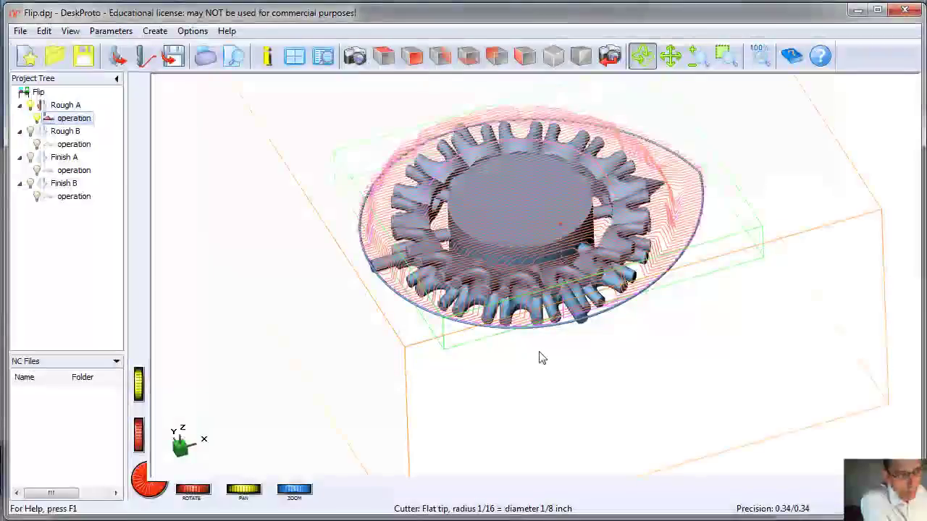
Compare the Rough B toolpaths with those of Rough A by displaying each part in turn
left_click(30, 132)
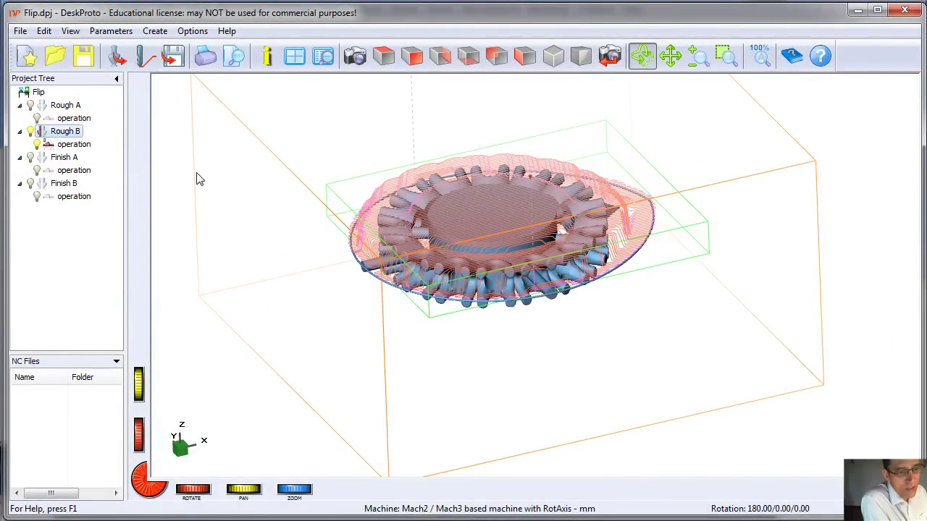
left_click(42, 107)
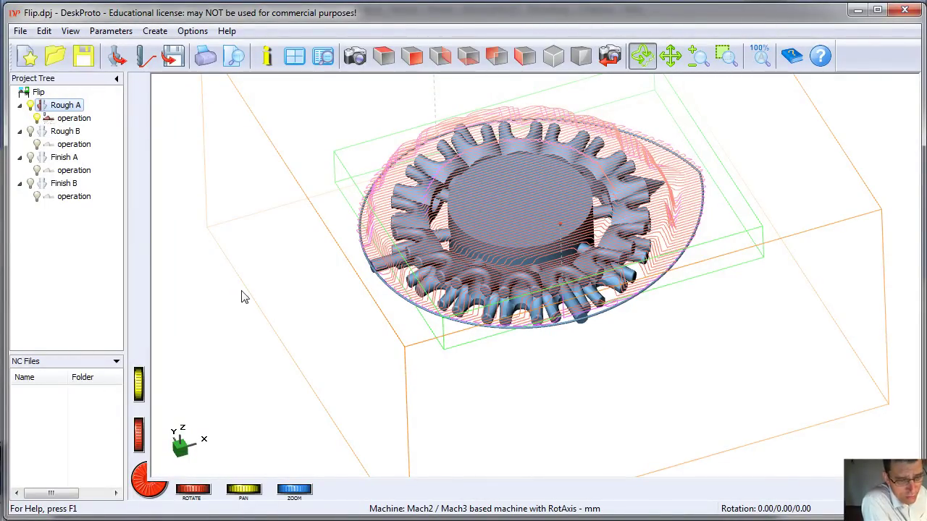
left_click_drag(338, 325, 340, 328)
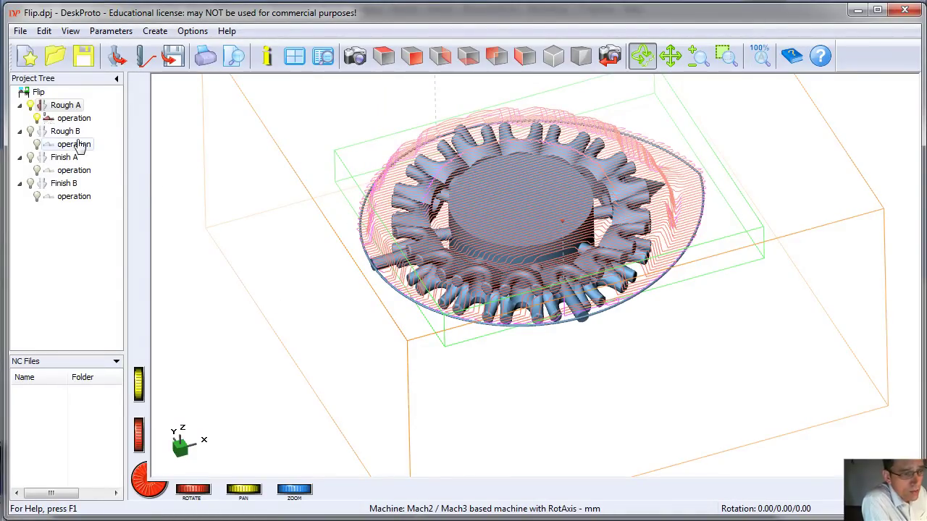
Write the NC program for the complete Rough A and Rough B chain to the Desktop as fliprough
left_click_drag(601, 374, 577, 343)
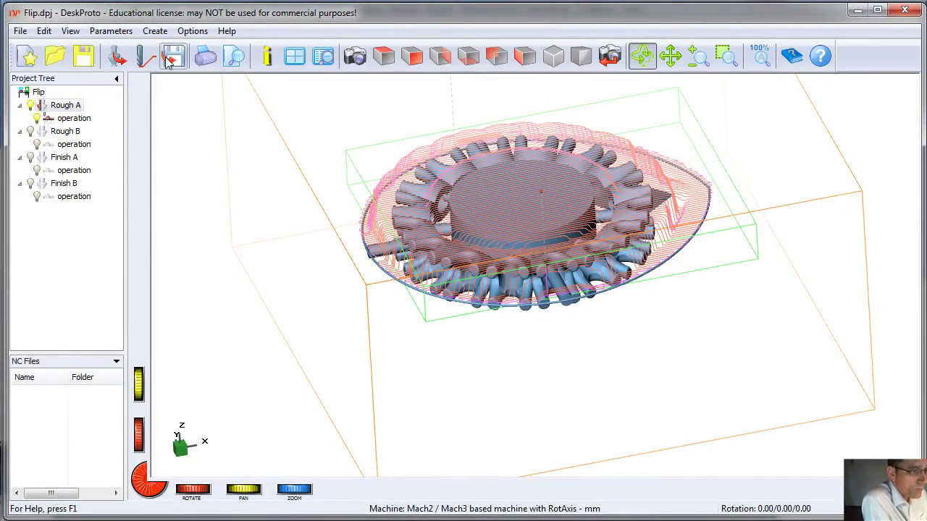
left_click(171, 58)
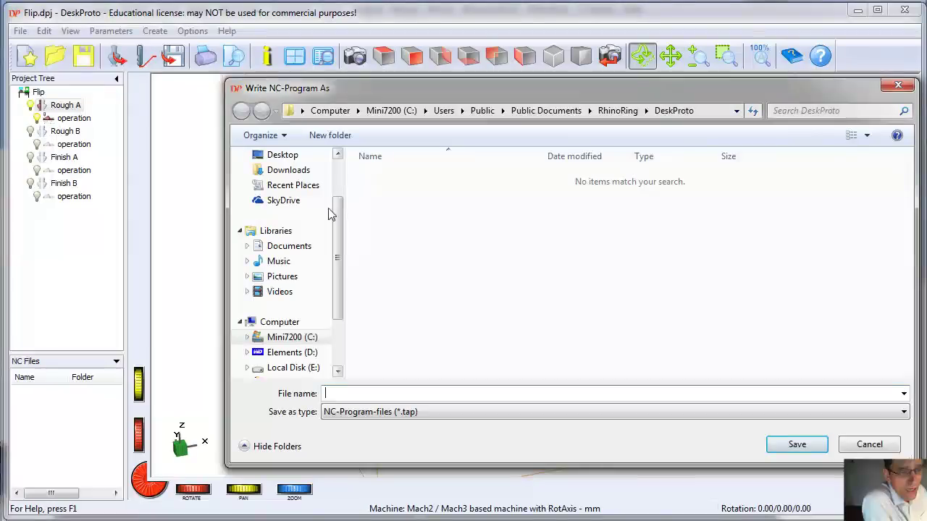
left_click(275, 155)
left_click(345, 392)
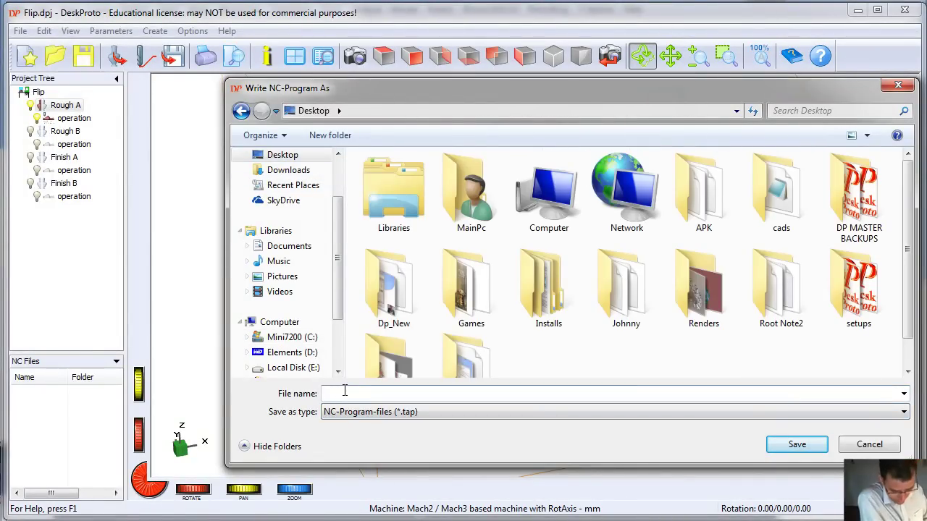
type("fliprough")
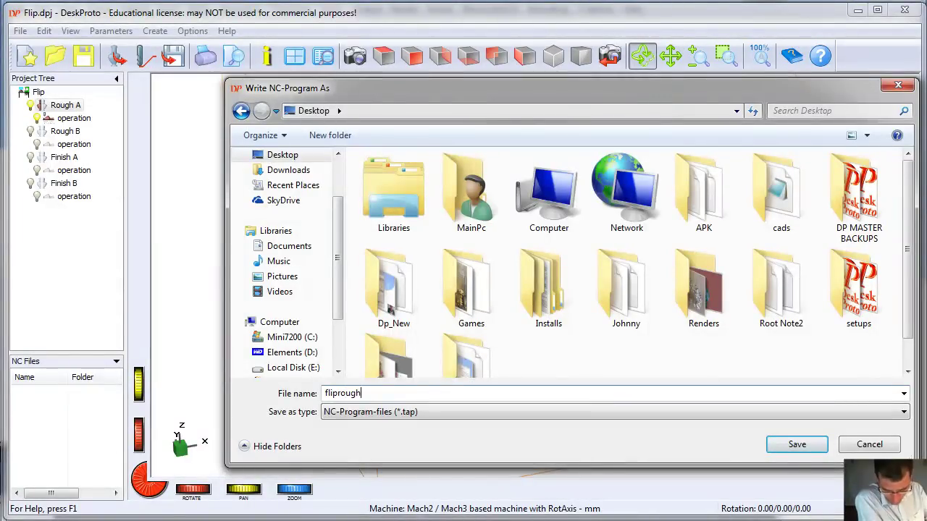
key("Return")
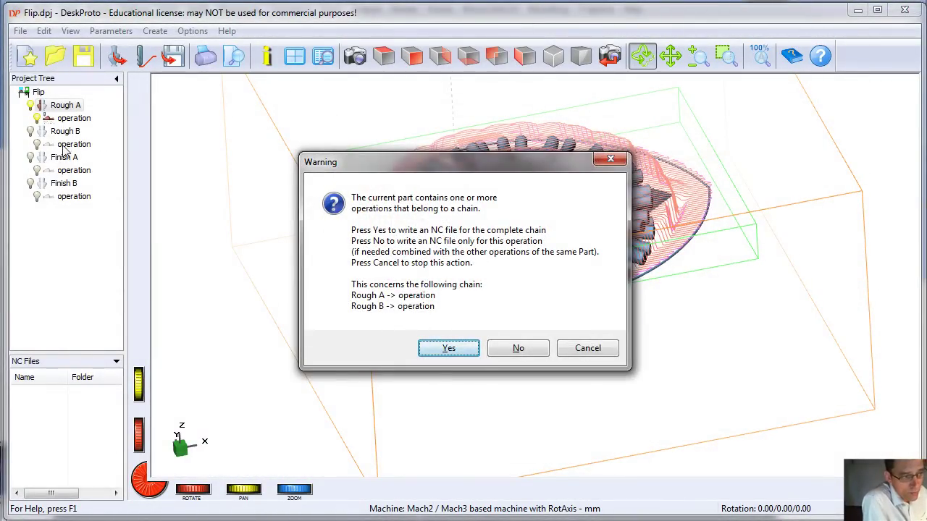
left_click(443, 348)
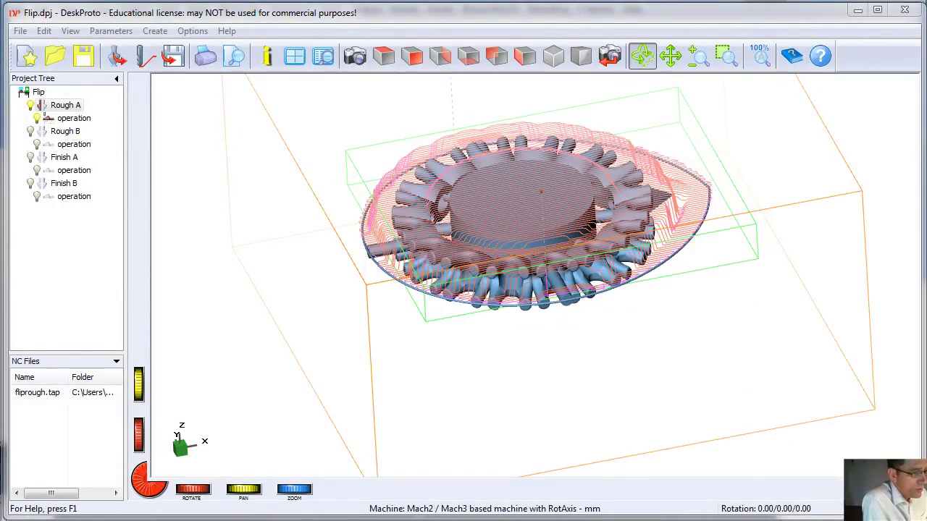
Open fliprough.tap in Notepad, review the G-code at the start of the file, and close it
left_click(275, 367)
left_click(431, 396)
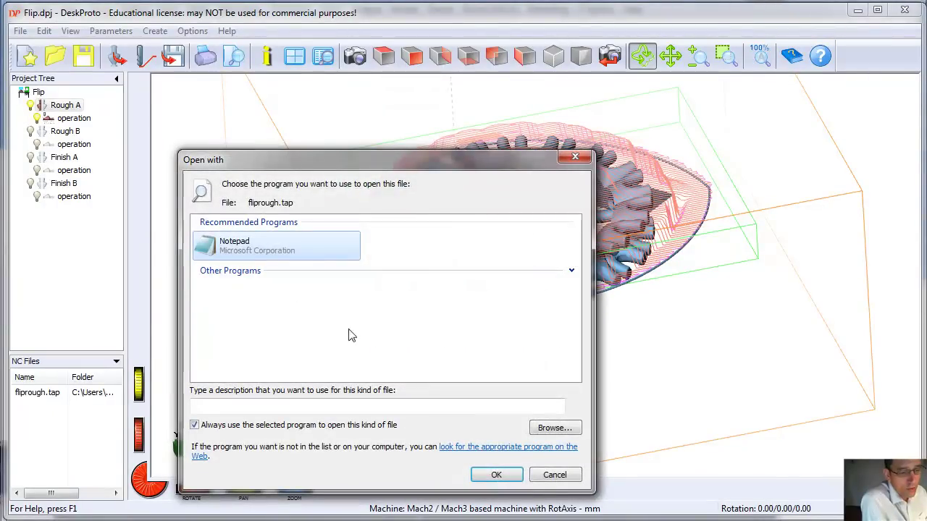
left_click(496, 474)
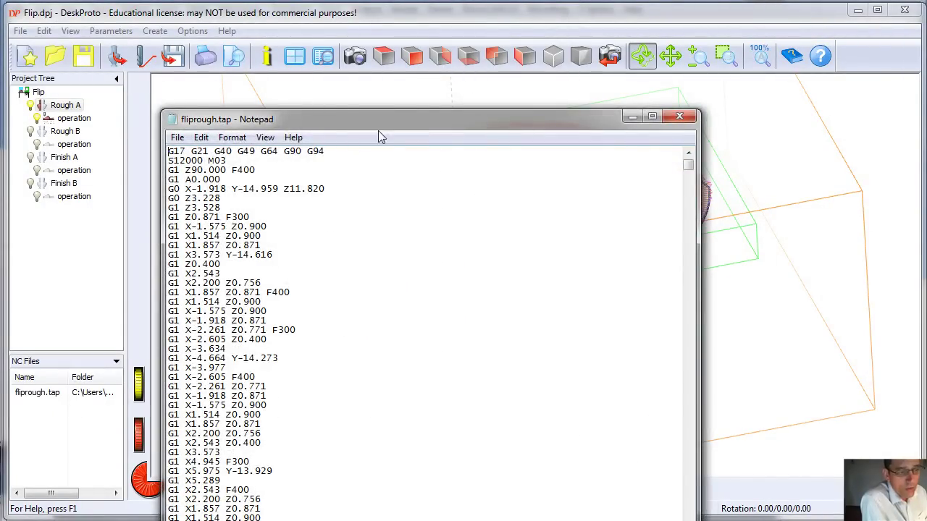
left_click_drag(381, 120, 427, 40)
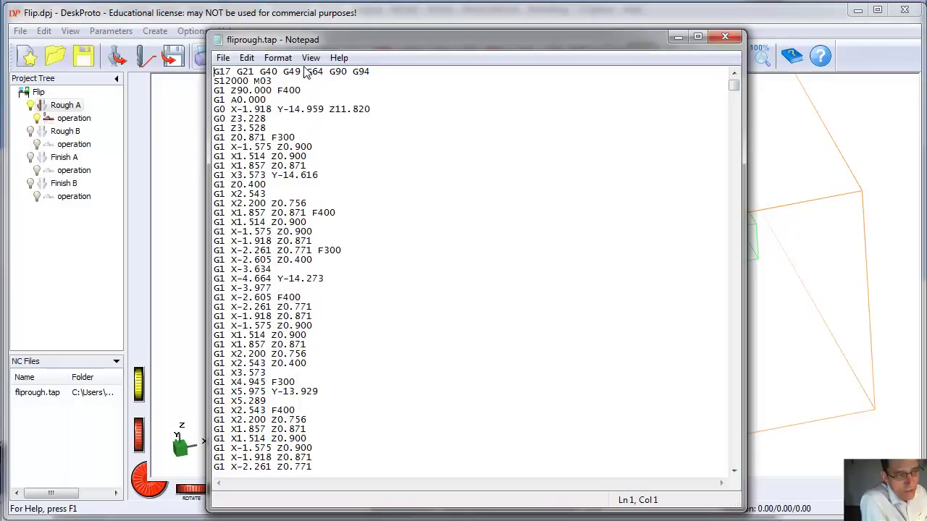
left_click_drag(316, 447, 211, 67)
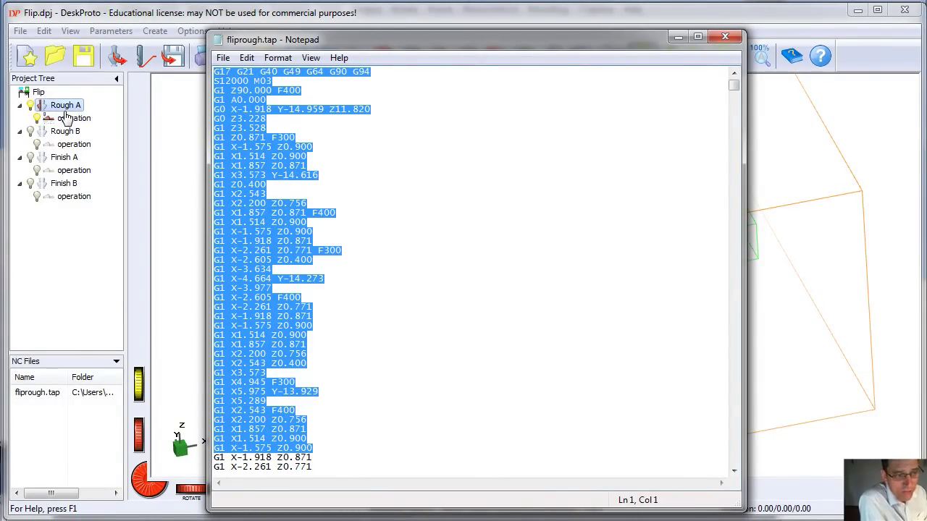
left_click(724, 37)
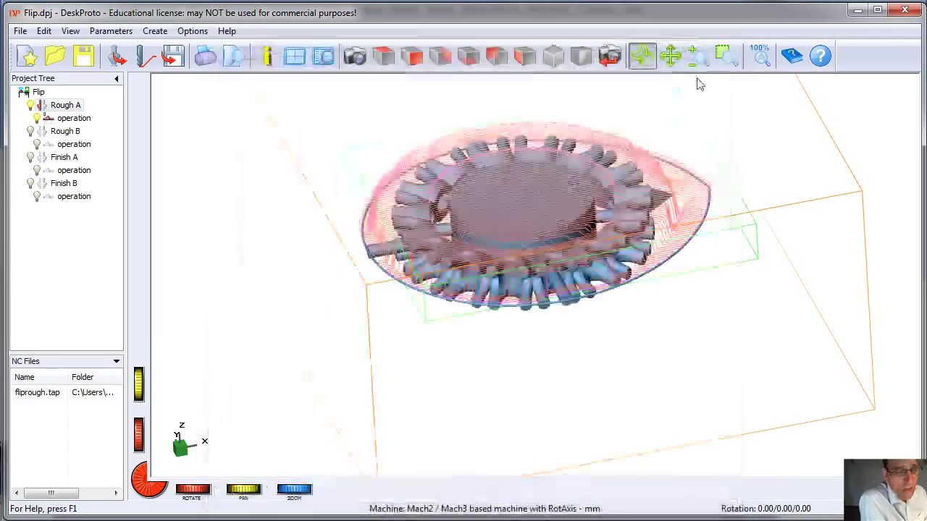
Write the NC program for the complete Finish A and Finish B chain to the Desktop as "flip finish"
left_click(51, 159)
left_click(190, 31)
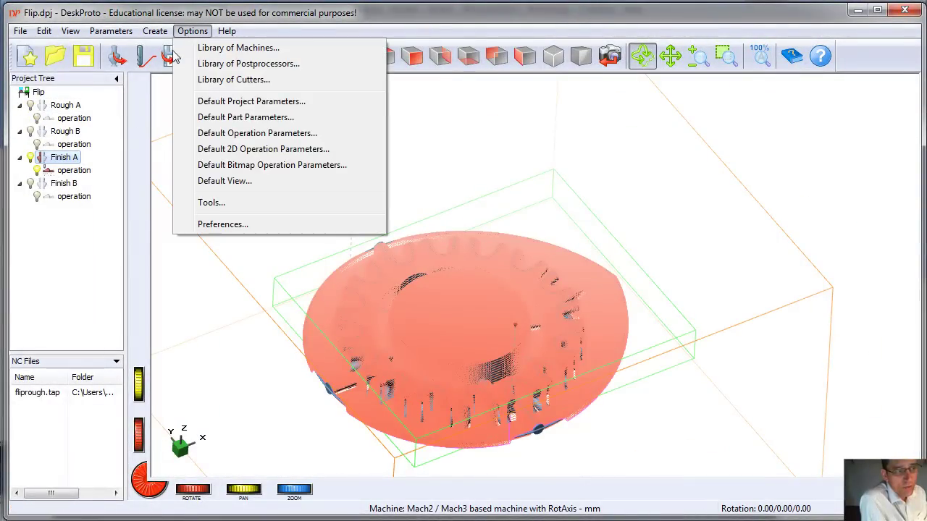
left_click(184, 292)
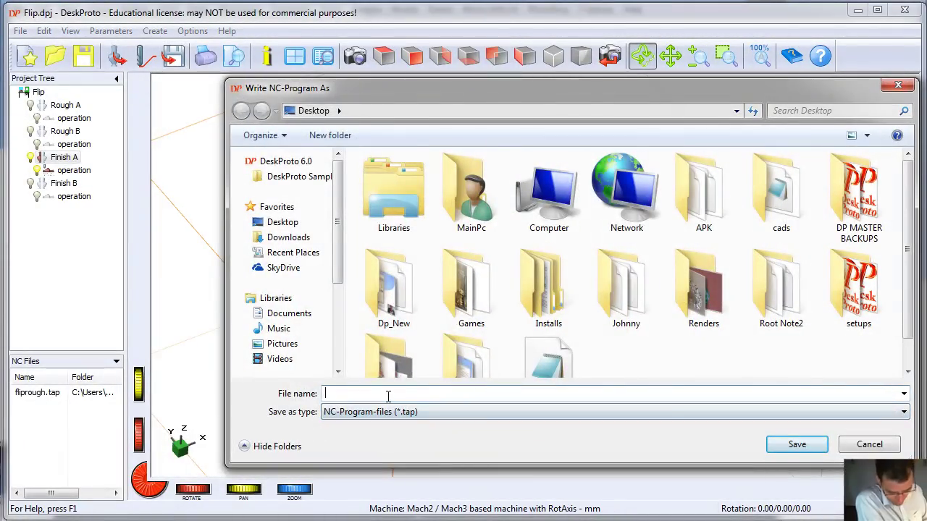
type("flip fi")
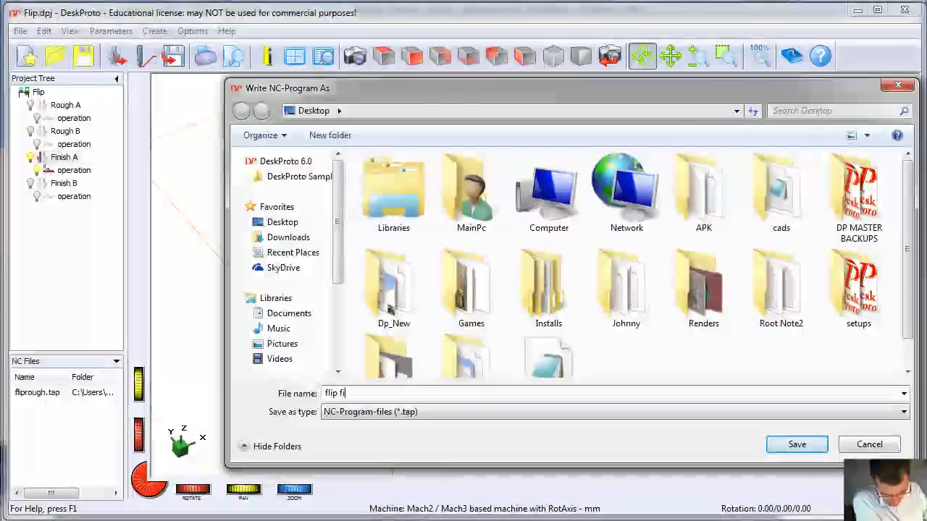
type("nish")
key("Return")
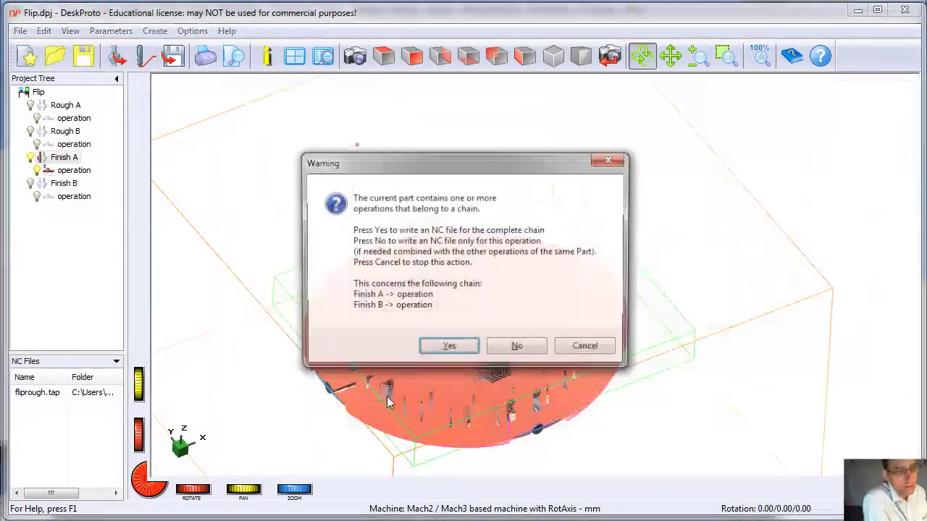
left_click(441, 349)
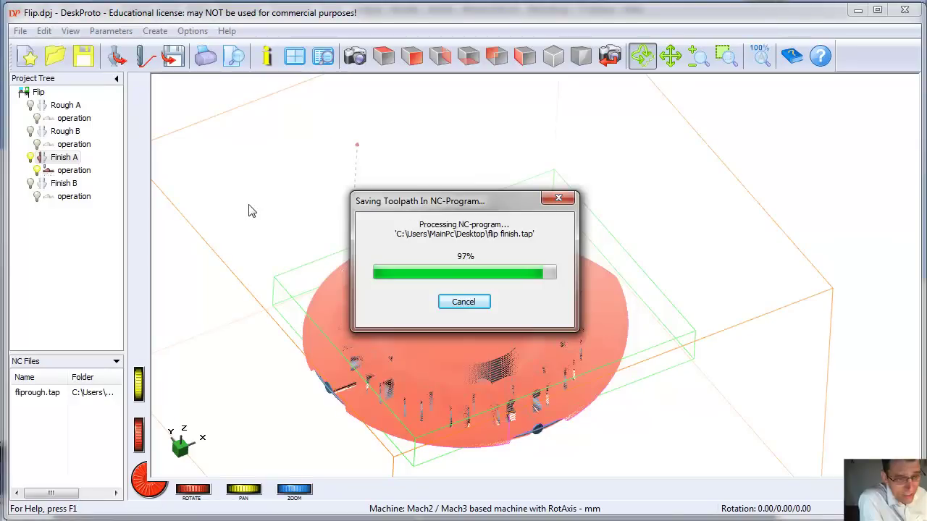
Close DeskProto without saving the changes to Flip.dpj and return to Rhino
left_click_drag(259, 208, 256, 223)
left_click_drag(711, 290, 699, 323)
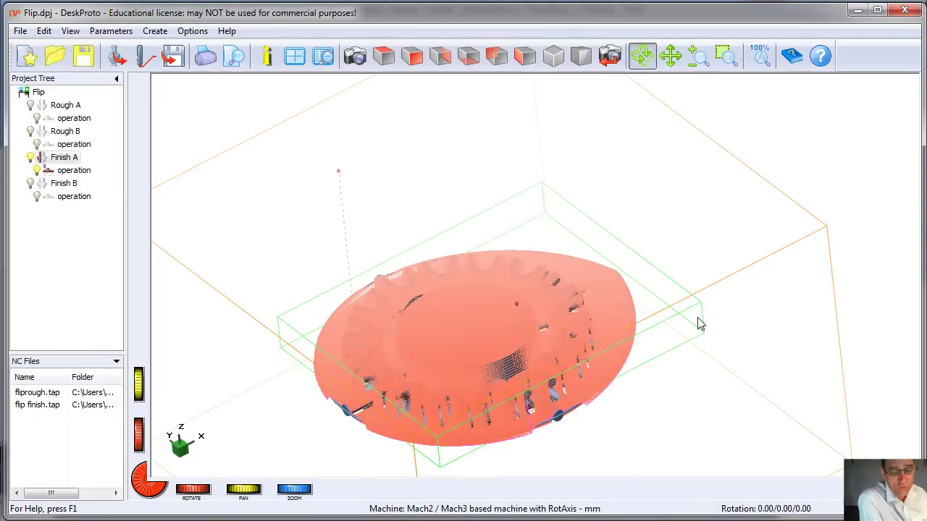
left_click(904, 11)
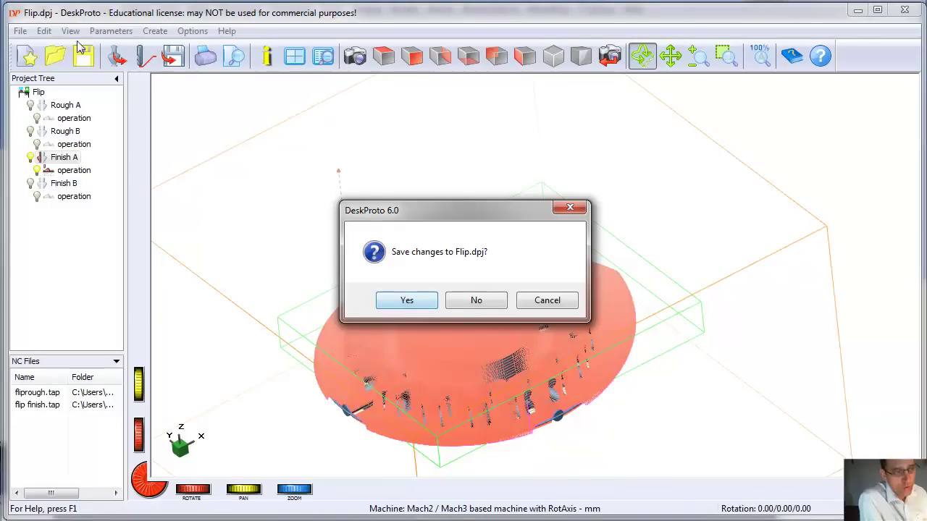
left_click(454, 302)
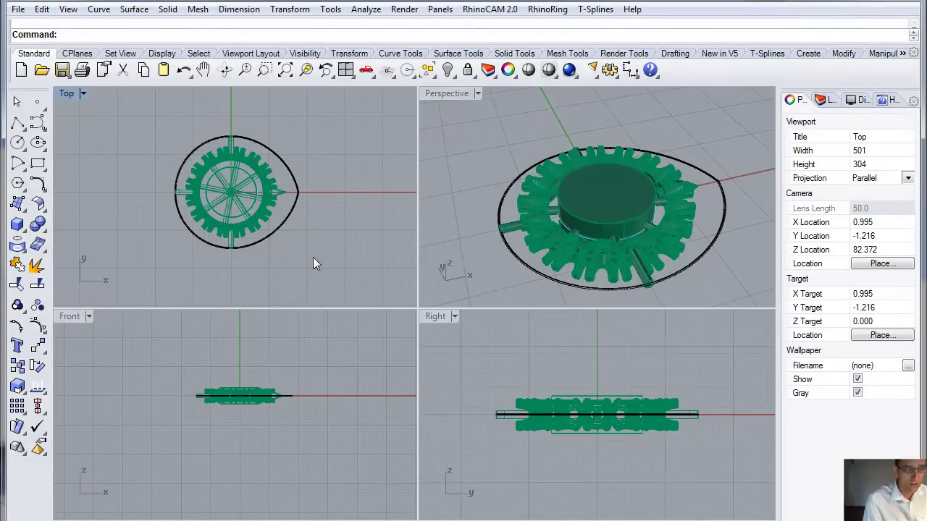
Rotate the ring 90 degrees about the origin in the Front view so it stands upright
left_click(267, 214)
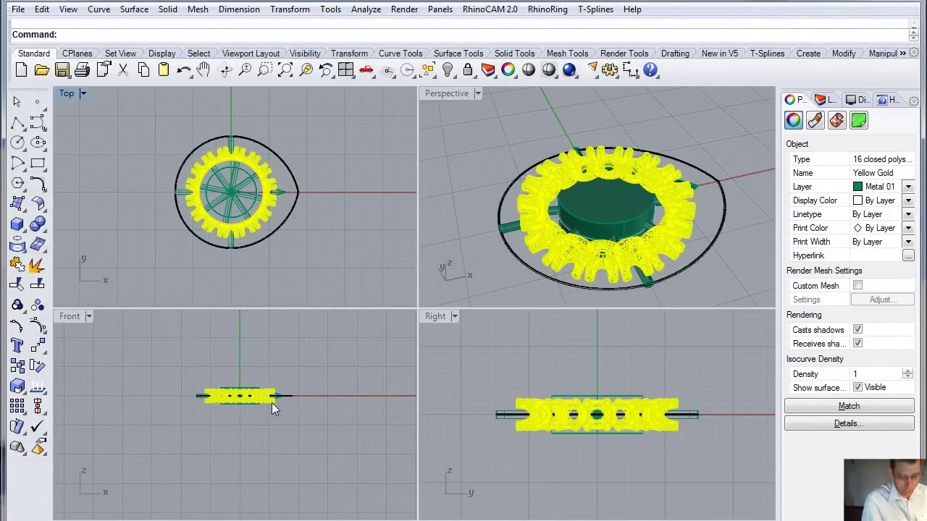
type("Rotate")
key("Return")
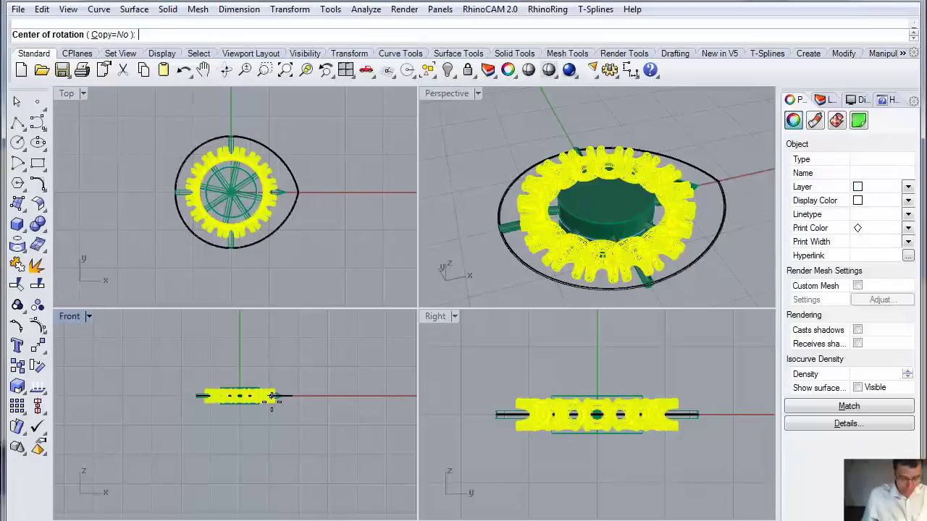
left_click(240, 396)
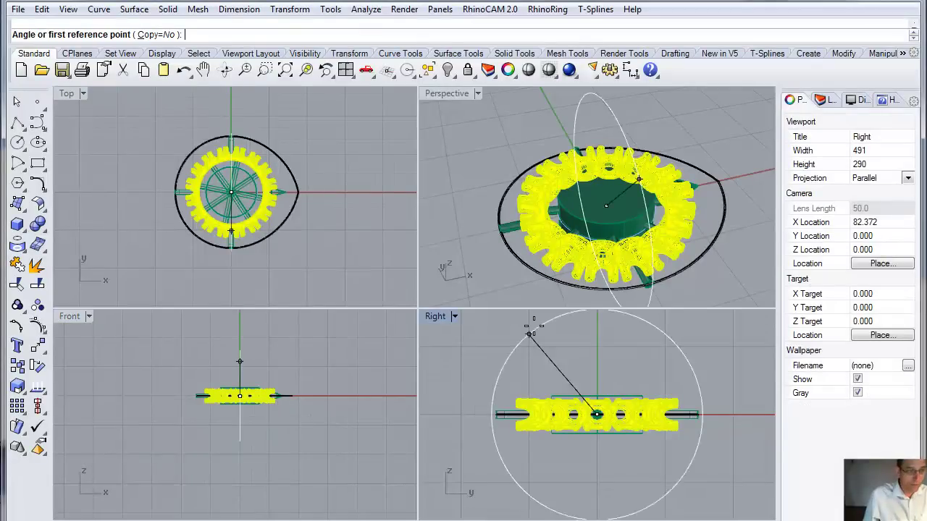
left_click(336, 396)
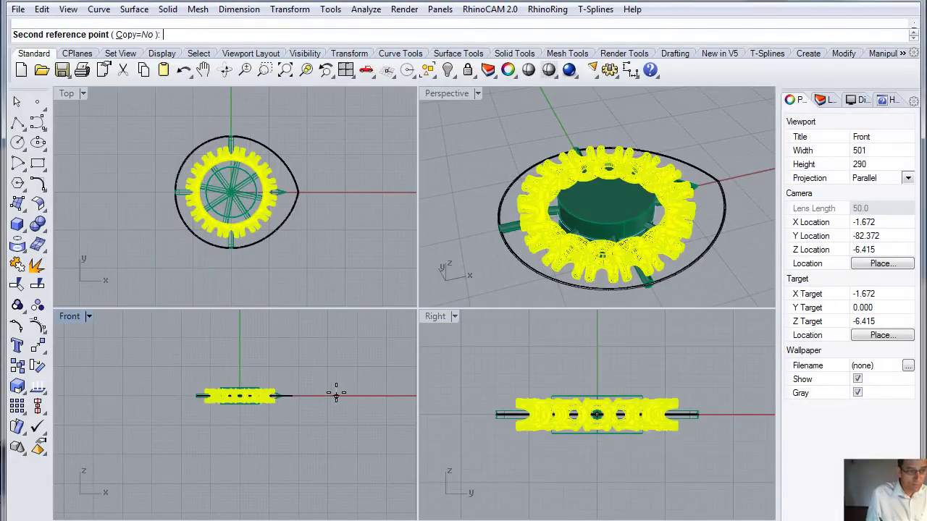
left_click(239, 336)
scroll(243, 391, "up", 5)
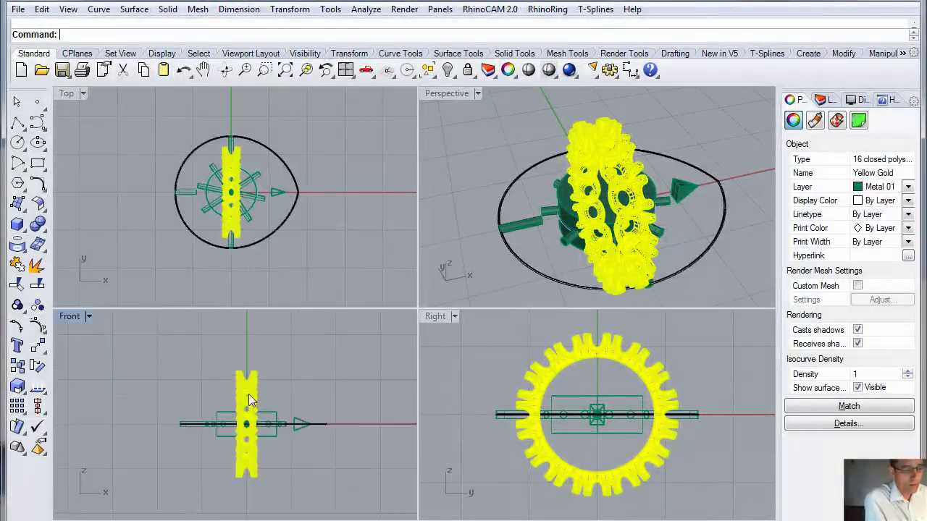
Start RhinoRing's DeskProto rotary milling export and select the upright ring as the object to mesh
right_click_drag(584, 207, 463, 204)
left_click(476, 147)
left_click(548, 10)
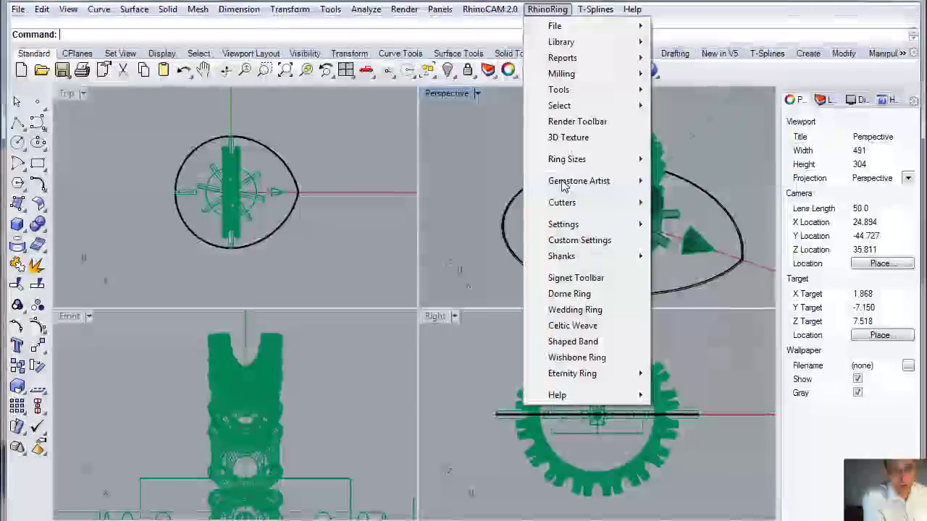
mouse_move(579, 74)
mouse_move(711, 171)
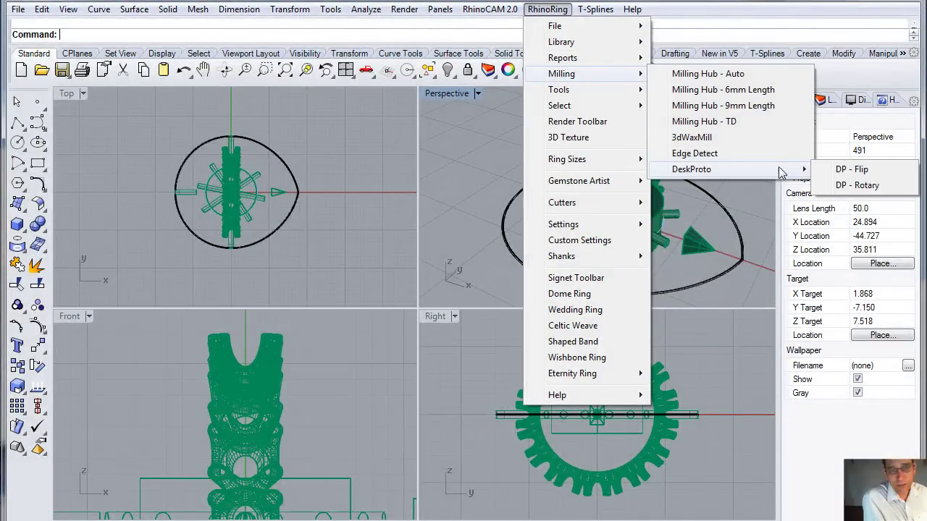
left_click(846, 186)
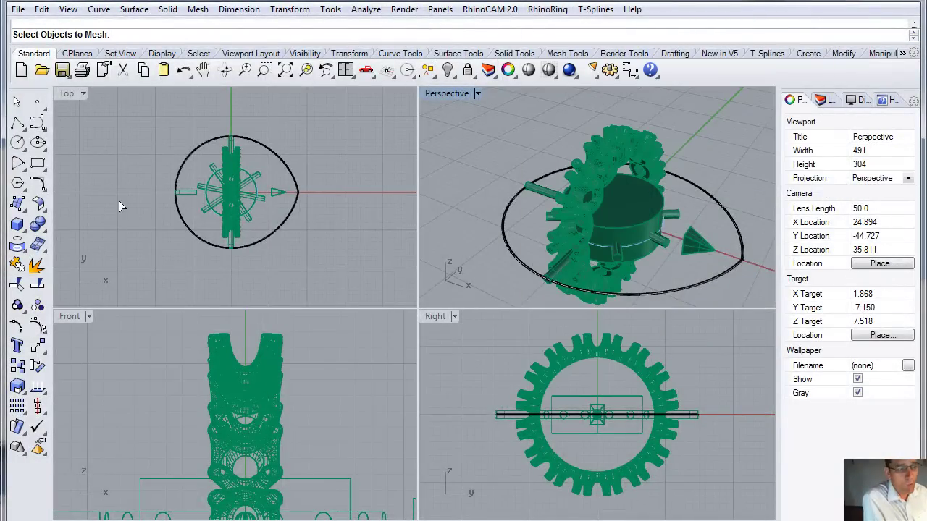
left_click(222, 389)
left_click(167, 338)
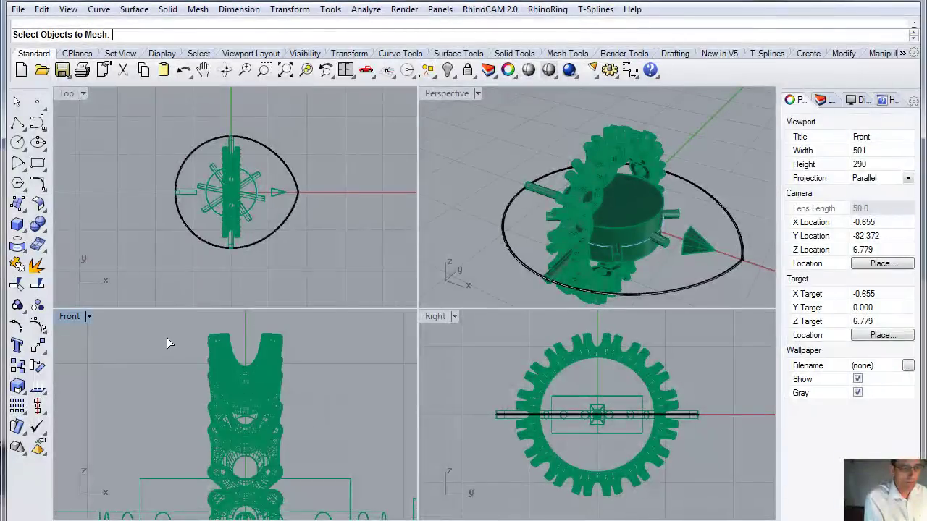
scroll(167, 338, "down", 5)
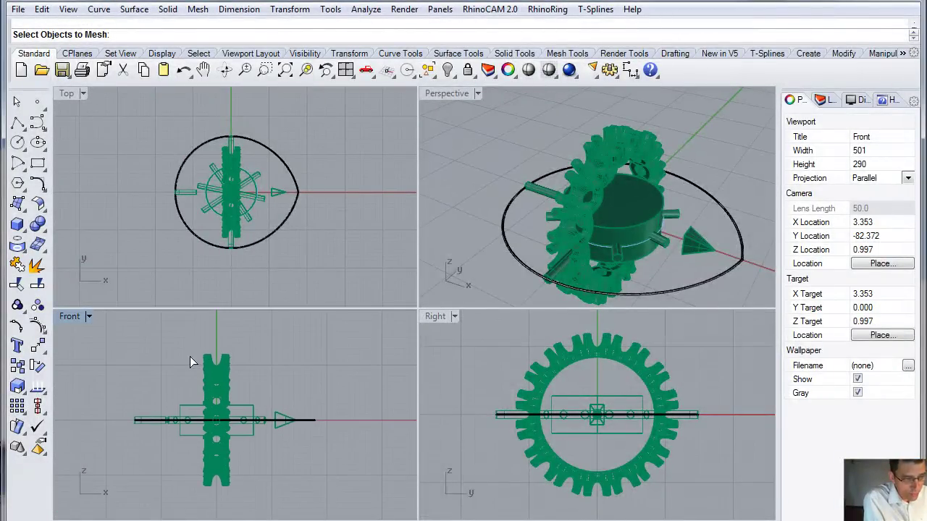
left_click(232, 486)
Remove the support pieces from the selection, leaving only the ring, and finish selecting the objects to mesh
scroll(571, 432, "up", 3)
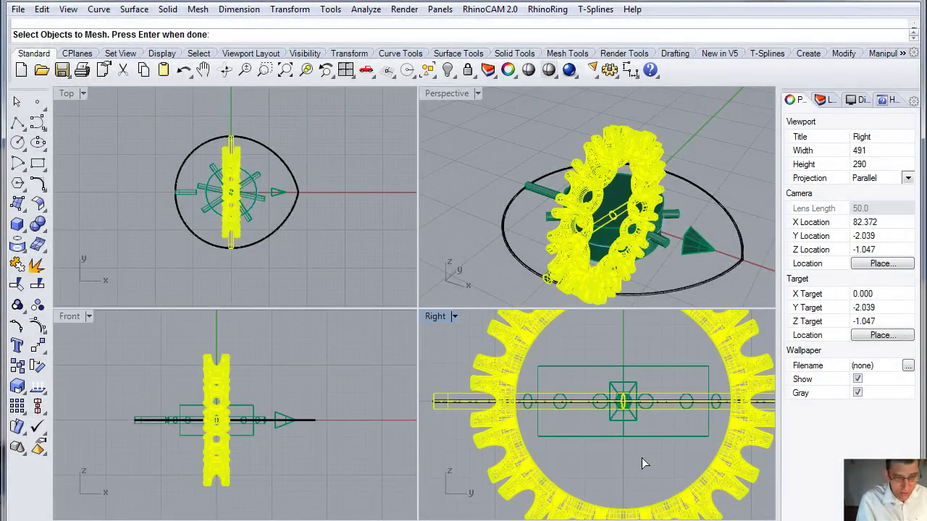
left_click_drag(658, 425, 544, 372, "ctrl")
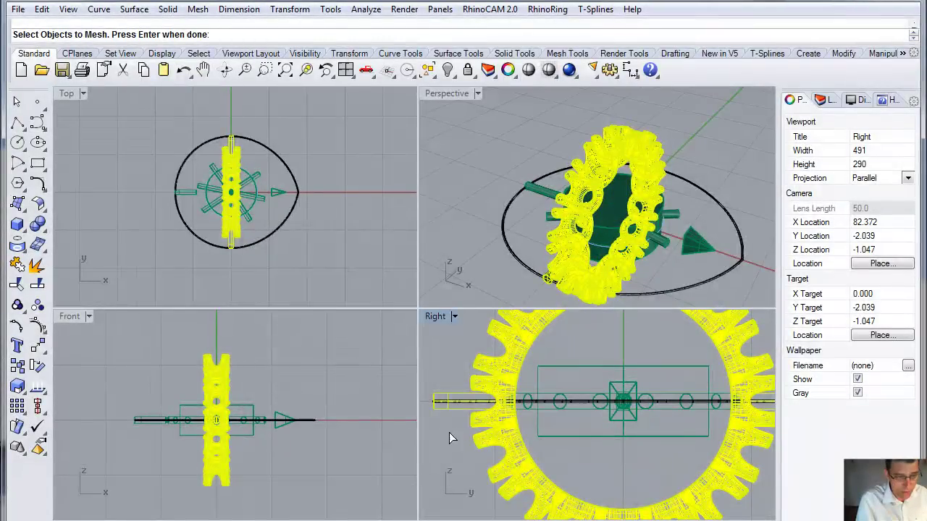
scroll(447, 433, "down", 5)
left_click(599, 408, "ctrl")
right_click_drag(519, 224, 447, 224)
key("Return")
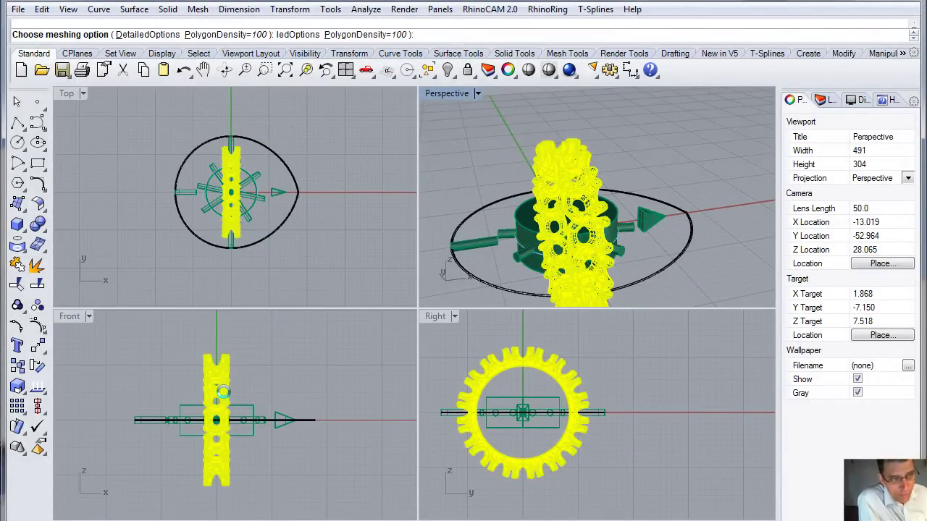
Mesh the ring with polygon density 100 and load rotary.stl into DeskProto from the alternative RhinoRing location
key("Return")
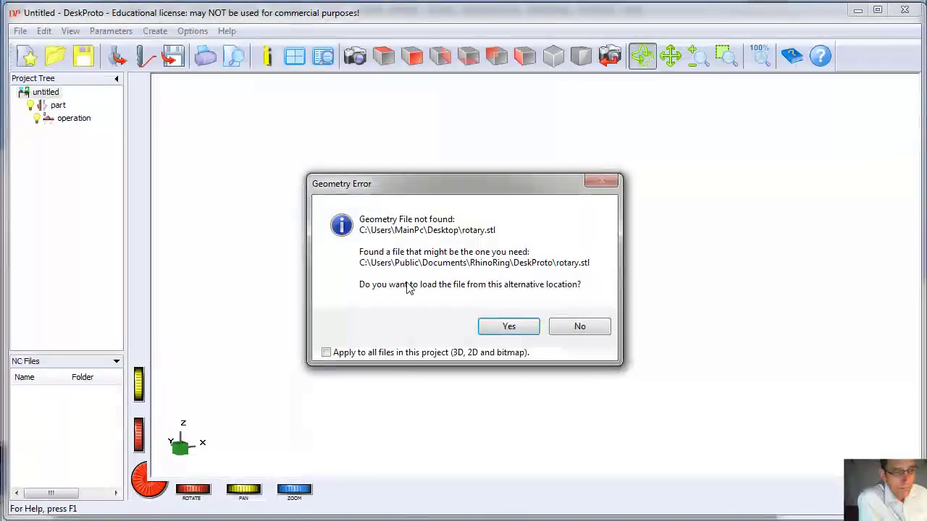
left_click(512, 327)
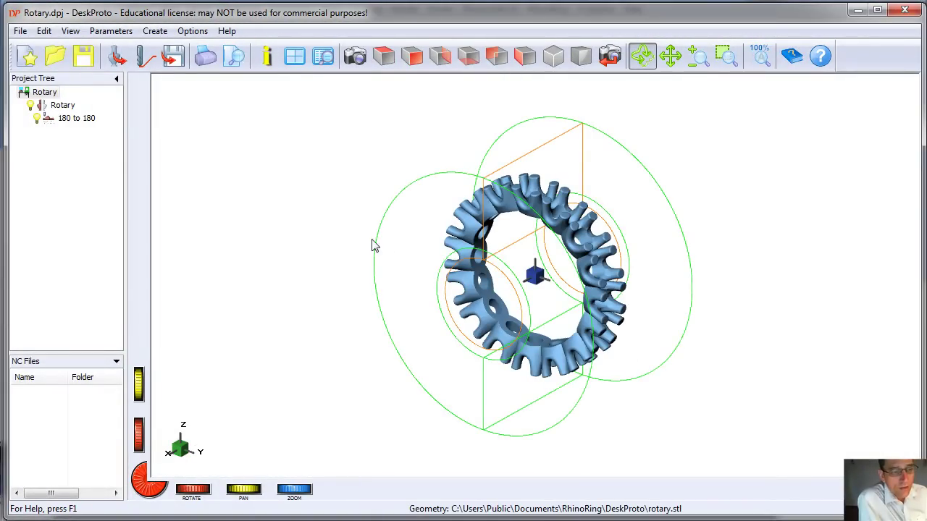
mouse_move(415, 299)
left_mouse_down()
mouse_move(362, 290)
mouse_move(413, 289)
left_mouse_up()
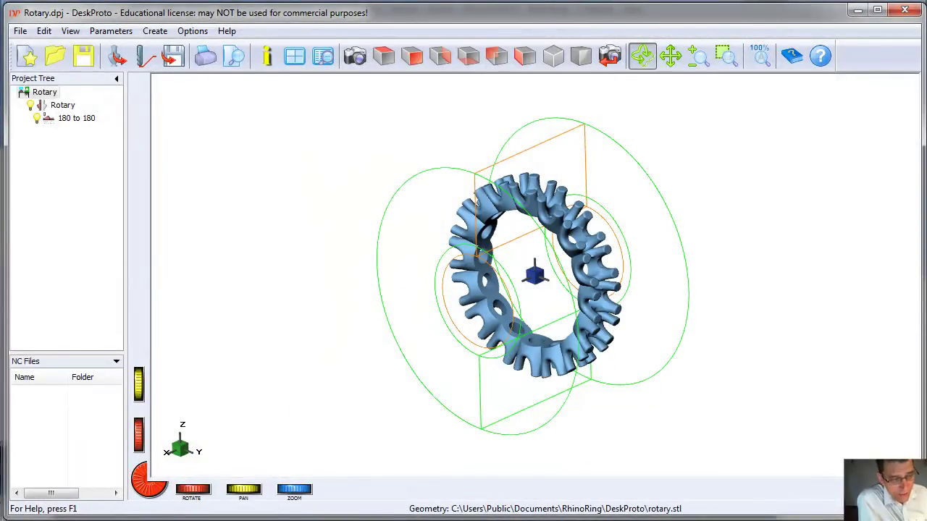
Calculate the toolpaths for the upright ring in the Rotary project
left_click_drag(363, 314, 390, 278)
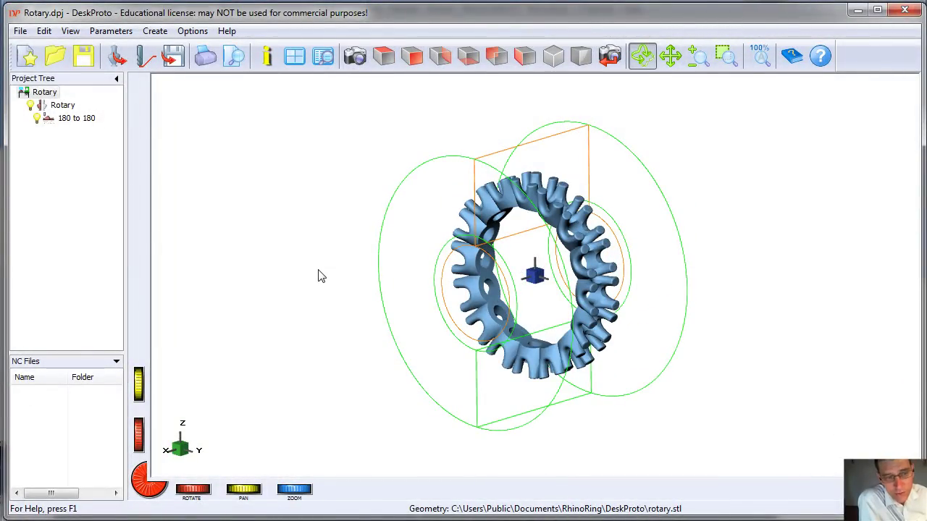
left_click_drag(322, 278, 551, 242)
mouse_move(389, 242)
left_mouse_down()
mouse_move(431, 242)
mouse_move(432, 223)
left_mouse_up()
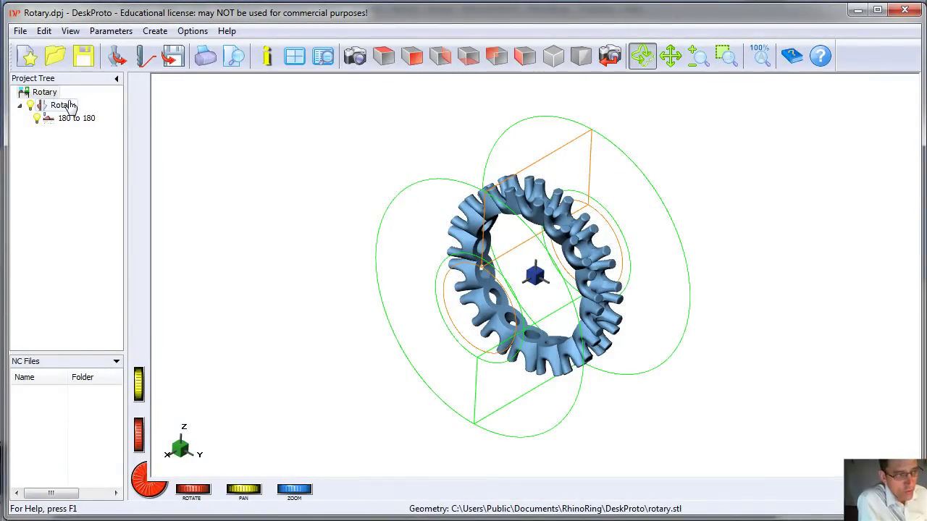
left_click(136, 59)
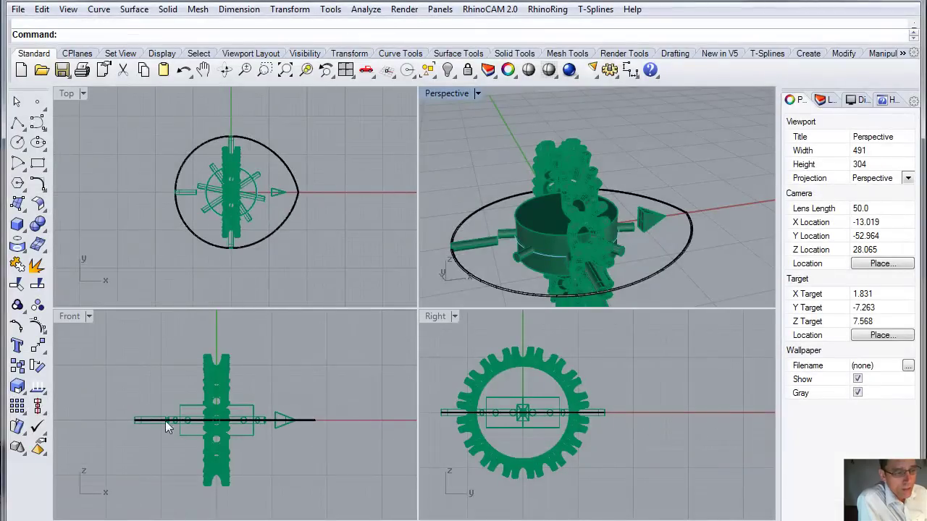
Switch to Rhino and rotate the ring 90 degrees about the origin in the Front view so it lies flat
left_click(225, 378)
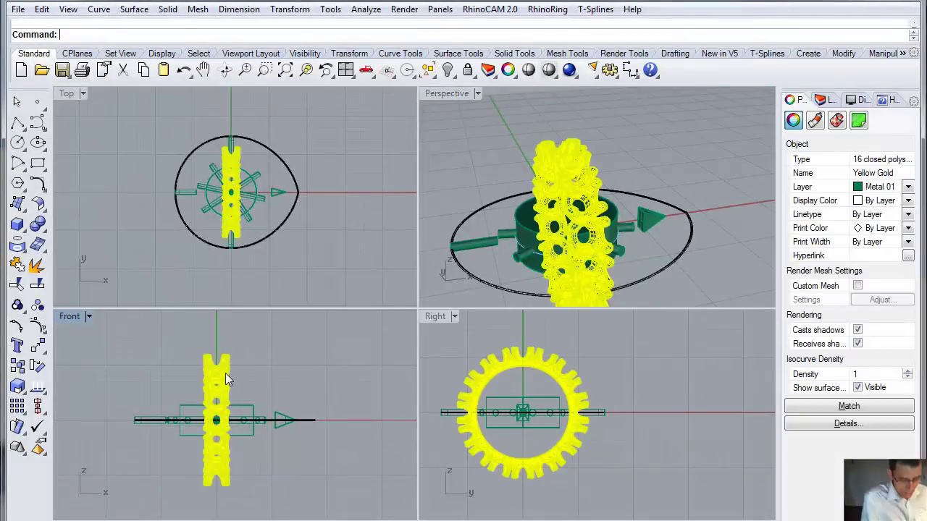
type("rotate")
key("Return")
left_click(216, 420)
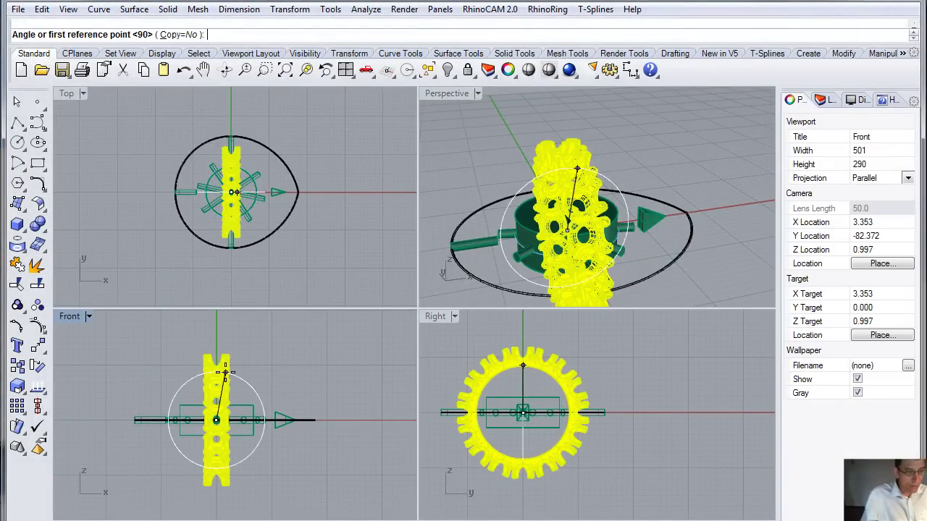
left_click(216, 336)
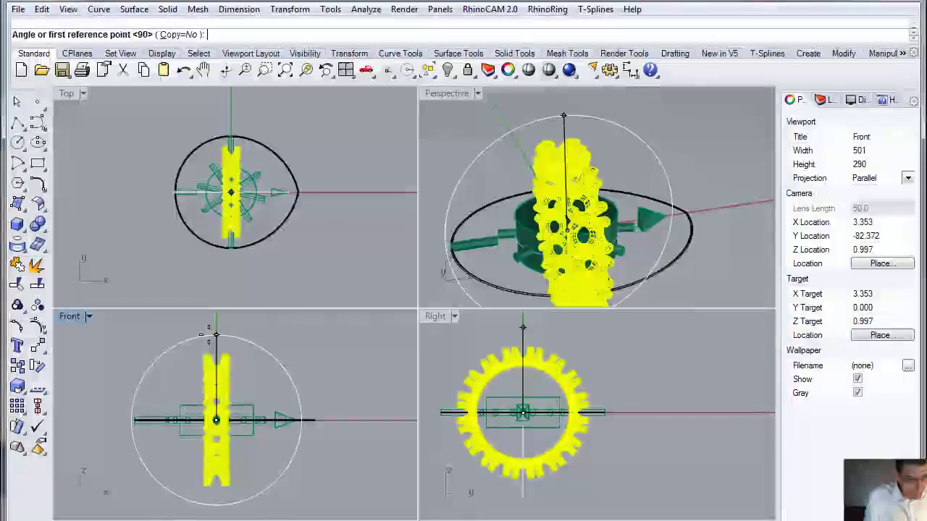
left_click(338, 418)
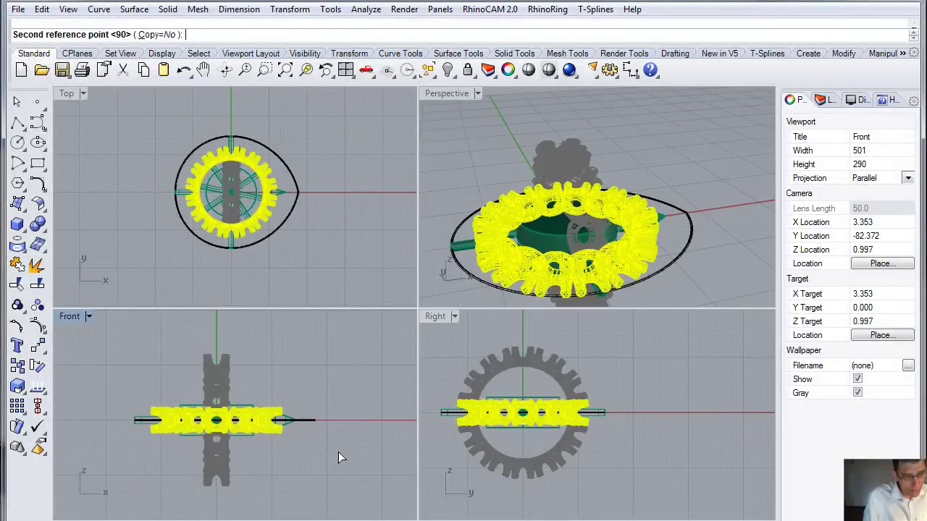
left_click(338, 452)
Run RhinoRing's DeskProto flip milling export with the ring, hub, supports and outer frame selected as the objects to mesh
left_click(547, 9)
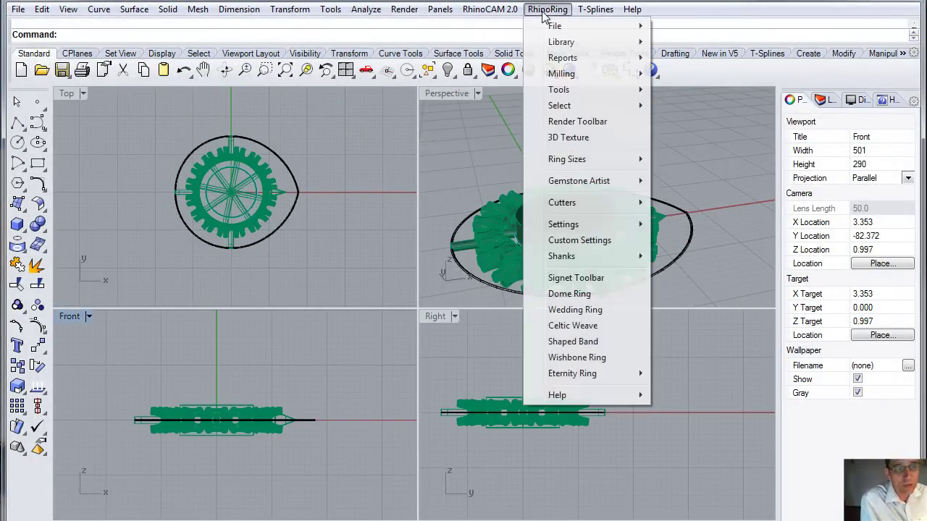
mouse_move(569, 74)
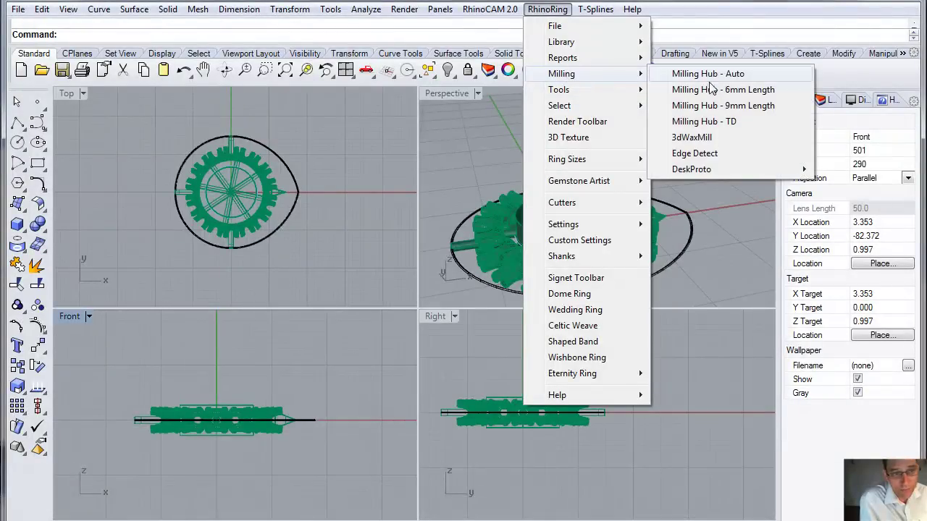
mouse_move(729, 171)
left_click(852, 169)
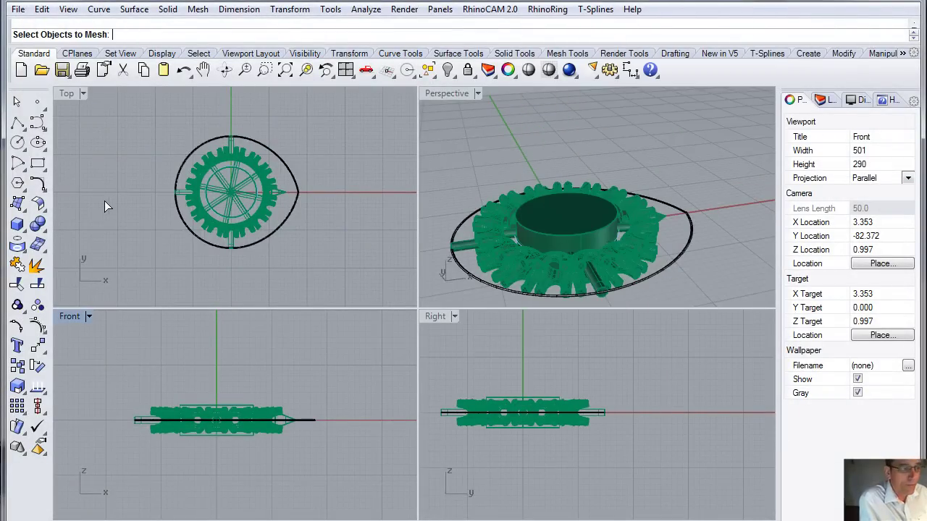
left_click_drag(126, 129, 353, 288)
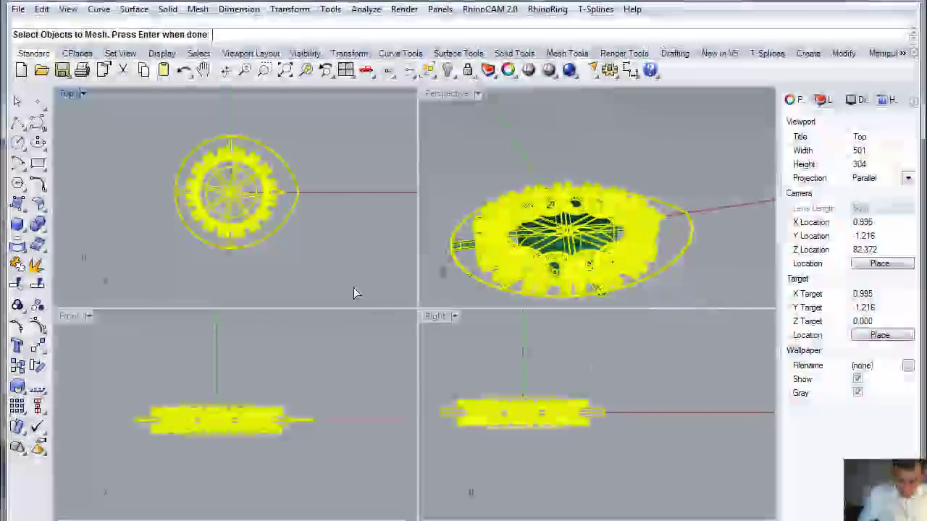
key("Return")
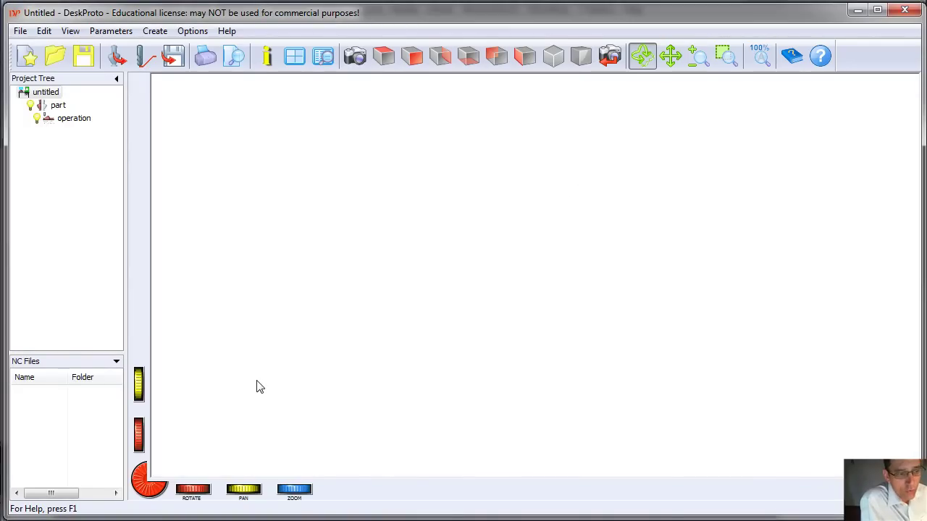
Move the Flip project window so both projects are accessible and calculate the toolpaths for all four Flip parts
left_click_drag(250, 15, 265, 369)
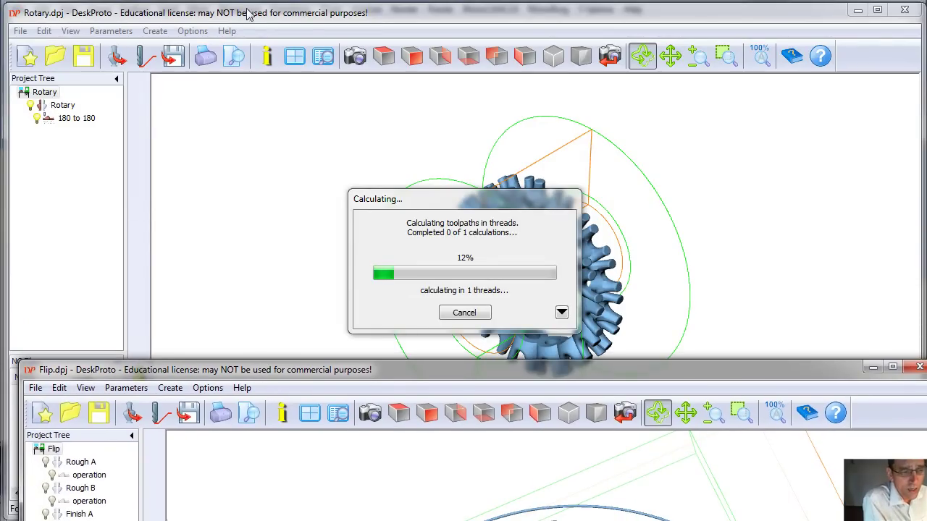
left_click_drag(509, 373, 501, 79)
left_click(199, 95)
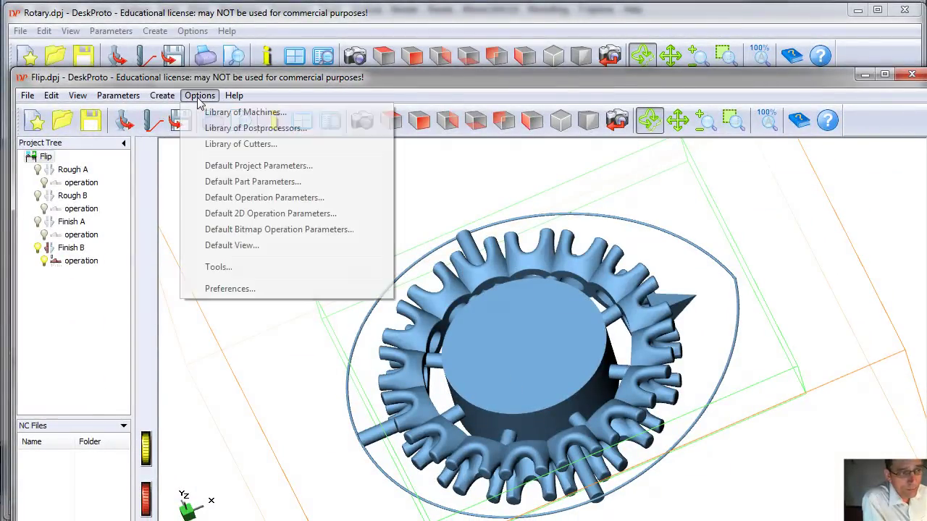
mouse_move(161, 97)
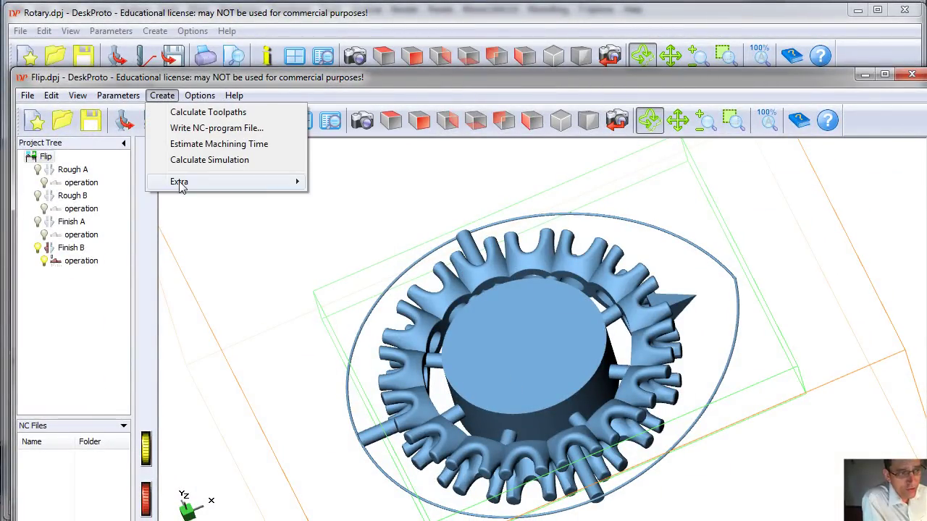
mouse_move(259, 181)
left_click(351, 198)
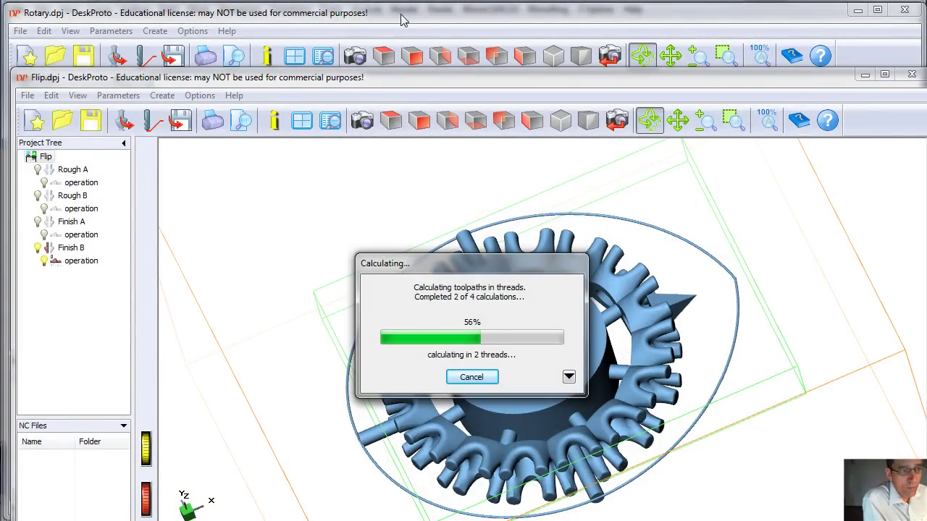
Check the toolpath calculation progress of the Rotary and Flip projects
left_click(437, 12)
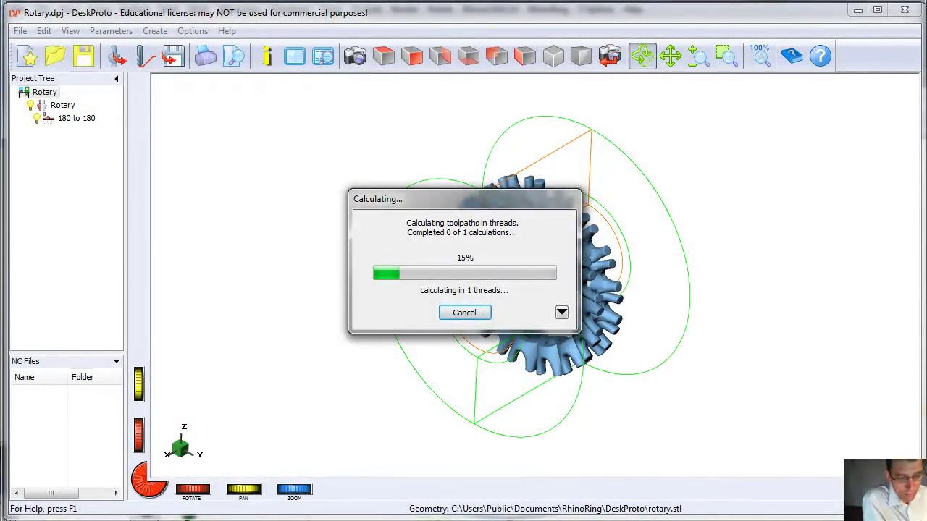
left_click(430, 518)
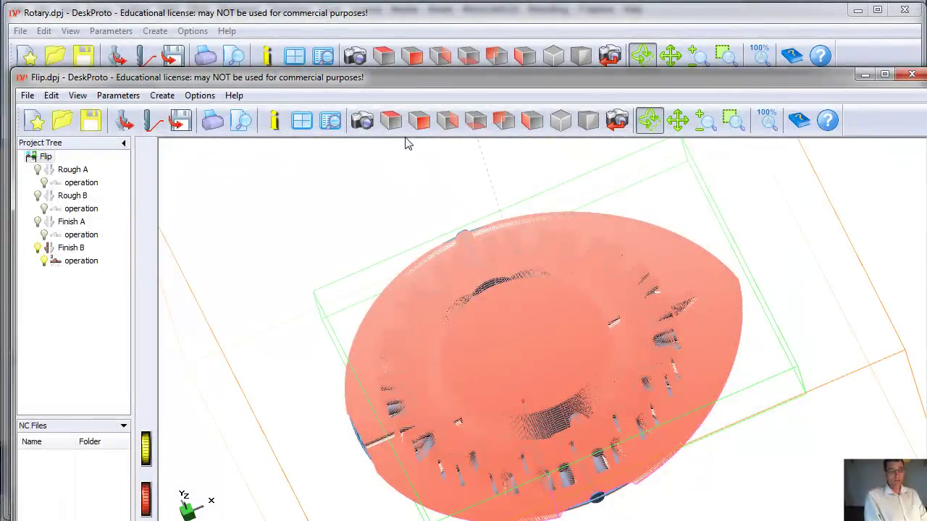
left_click(294, 26)
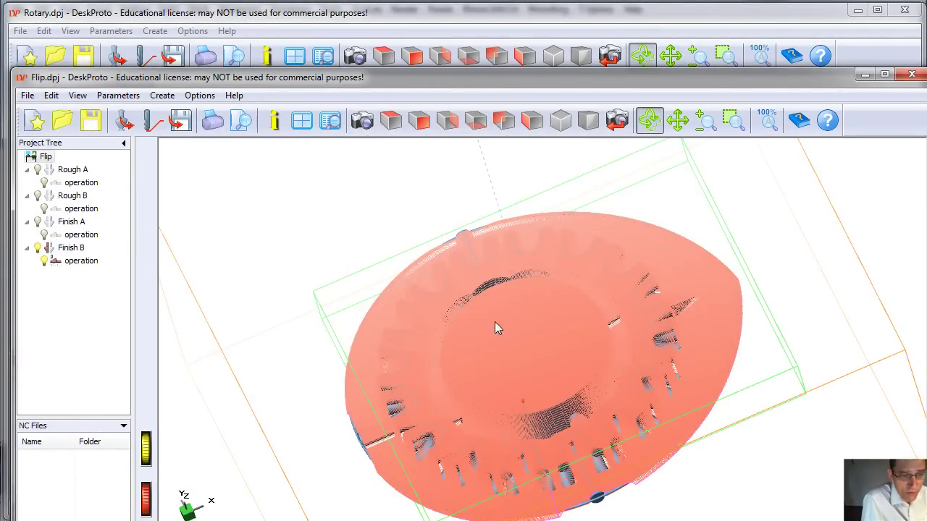
Close the Flip and Rotary project windows, cancelling the running rotary toolpath calculation
left_click(912, 74)
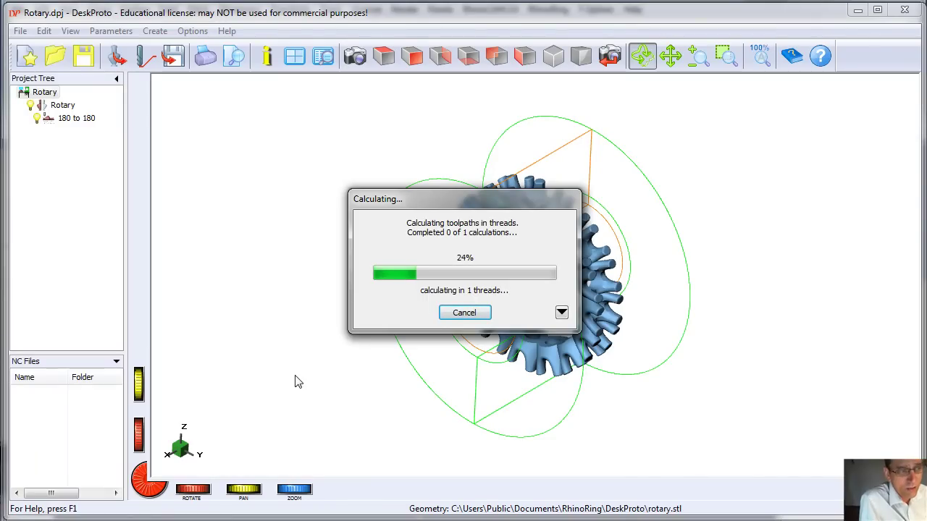
left_click(459, 314)
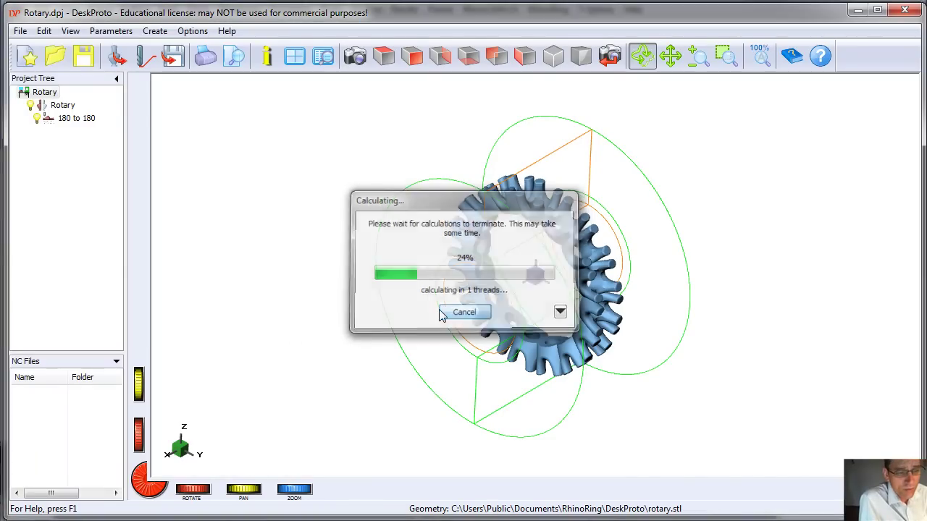
left_click(904, 9)
left_click(481, 304)
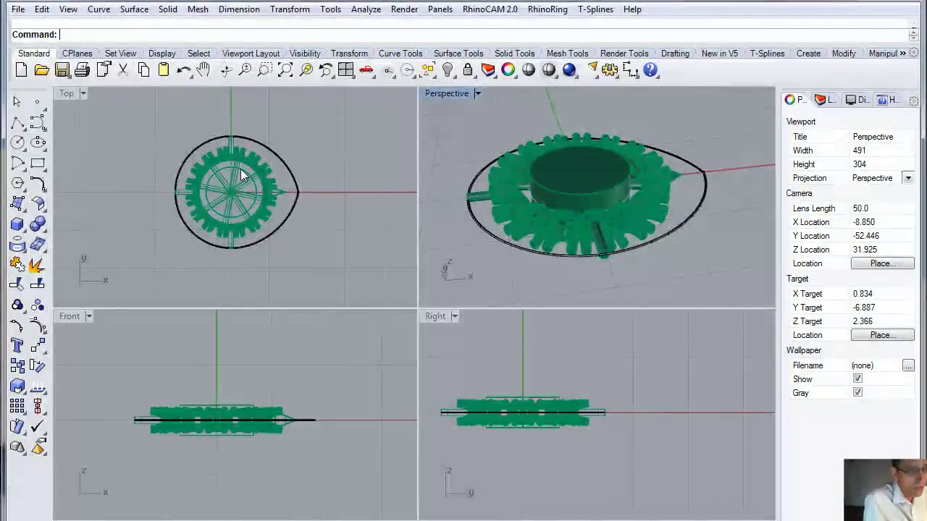
Examine the flat ring with its hub, supports and outer frame in Rhino's Top and Perspective views
scroll(238, 223, "up", 3)
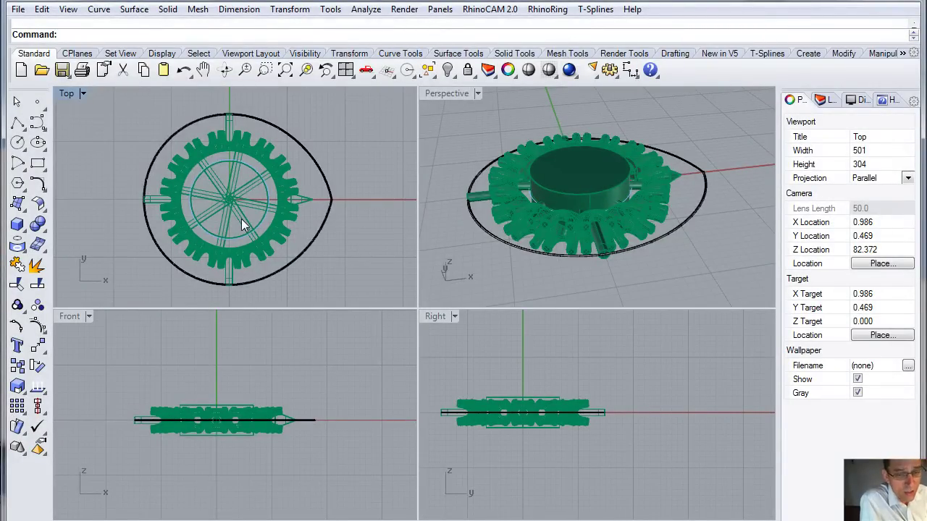
left_click_drag(108, 102, 370, 312)
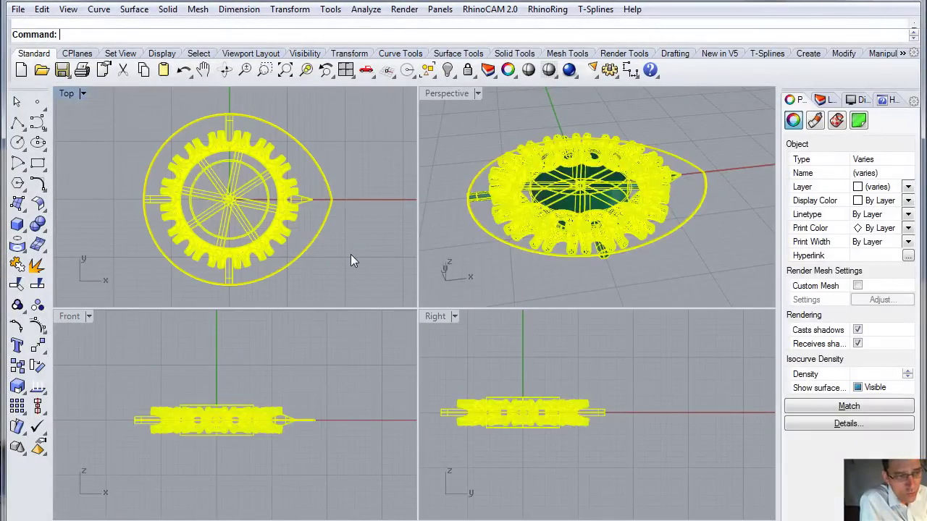
left_click(355, 255)
left_click(697, 253)
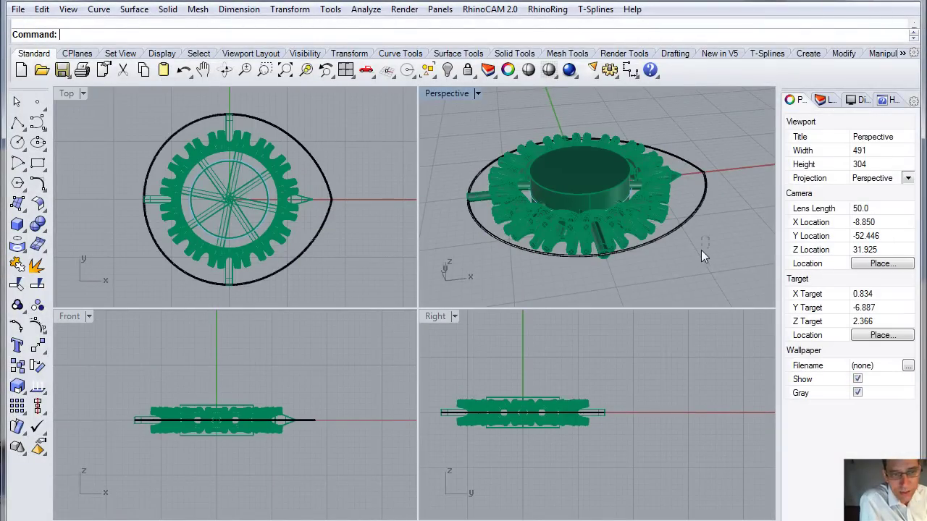
right_click_drag(713, 244, 649, 278)
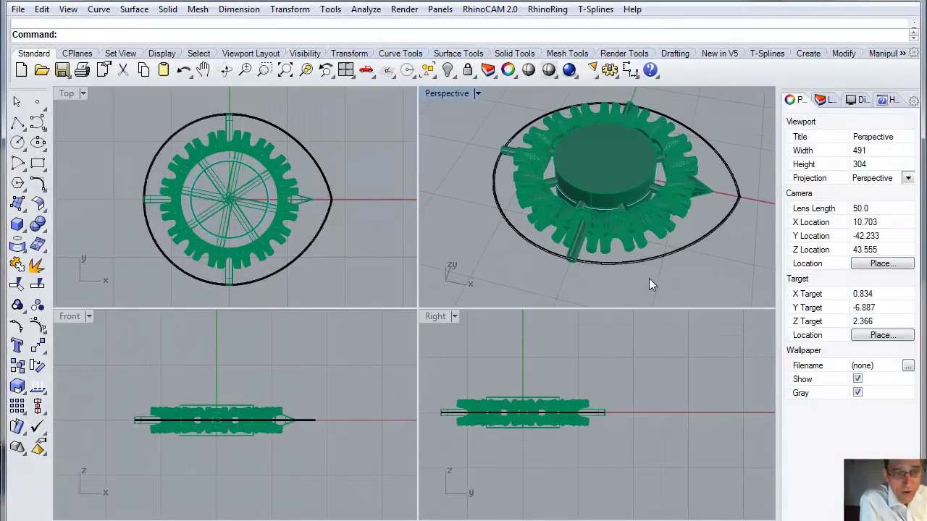
scroll(495, 260, "down", 2)
scroll(583, 155, "up", 2)
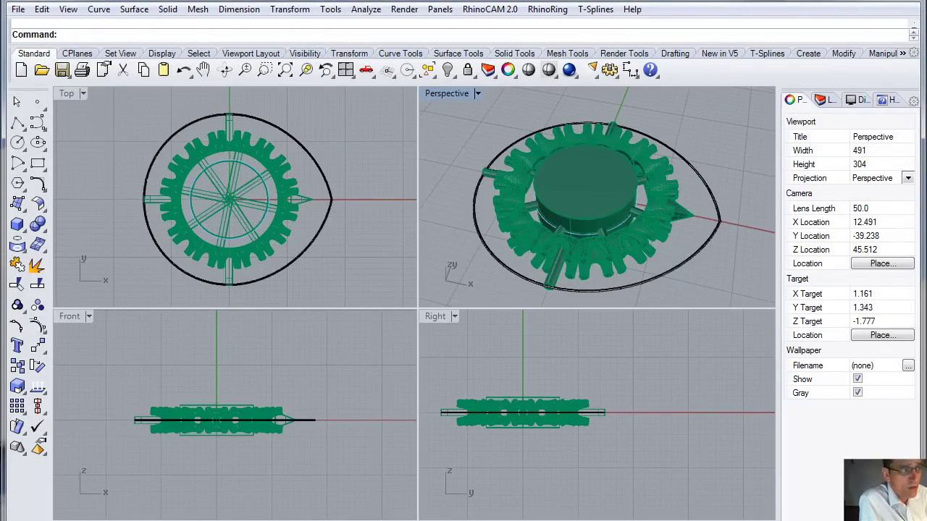
Switch to Windows Explorer and open the Mini7200 (C:) drive
key("super+e")
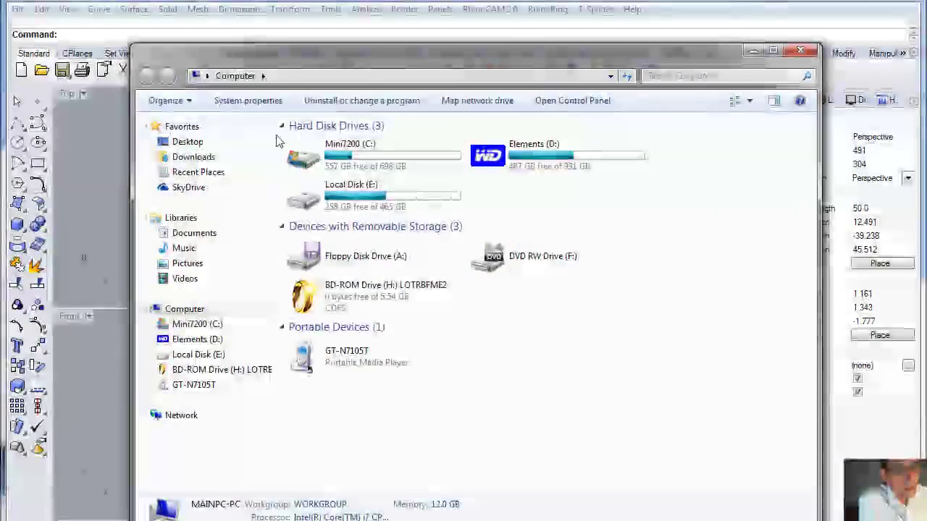
double_click(352, 156)
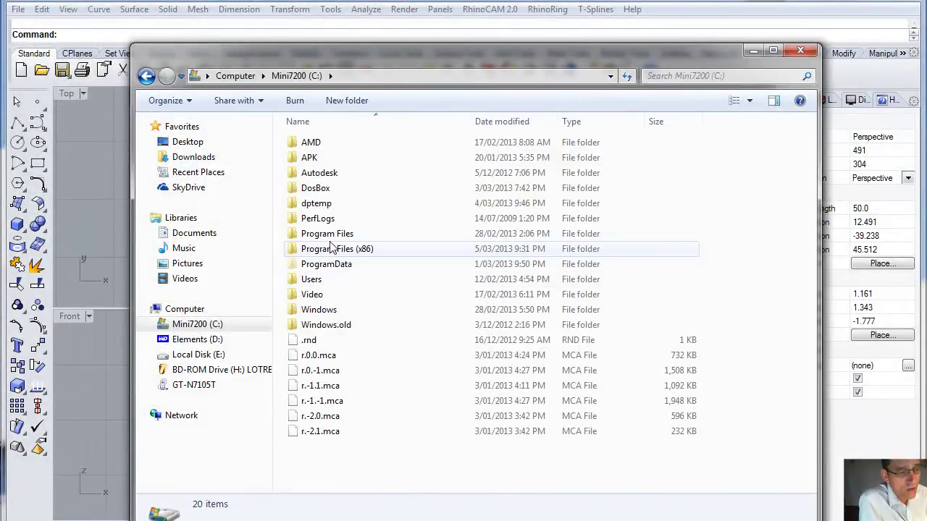
double_click(326, 233)
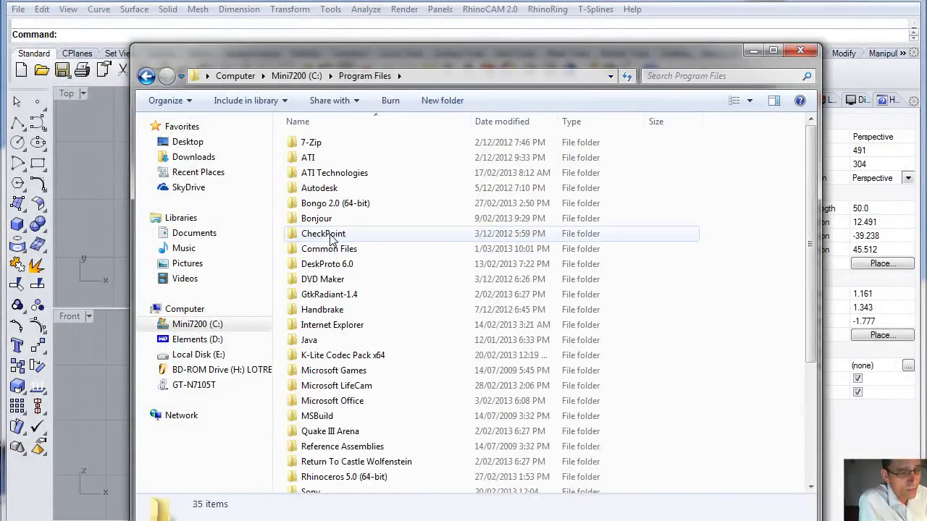
scroll(330, 245, "down", 3)
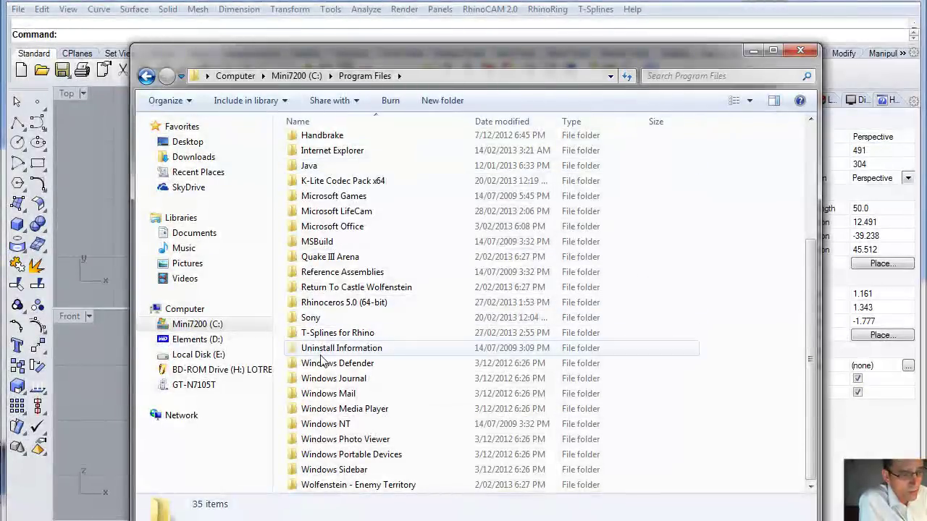
left_click(153, 76)
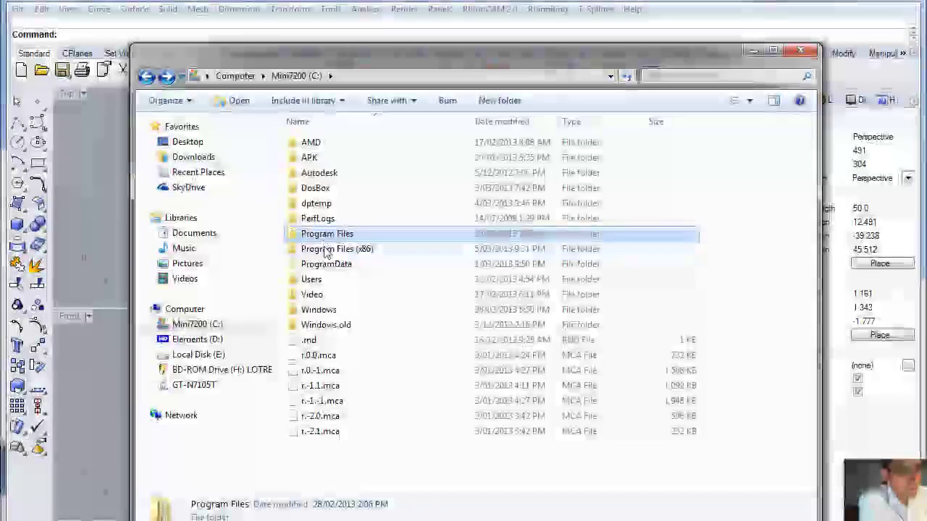
Open the RhinoRing folder inside Program Files (x86)
double_click(333, 193)
scroll(325, 288, "down", 15)
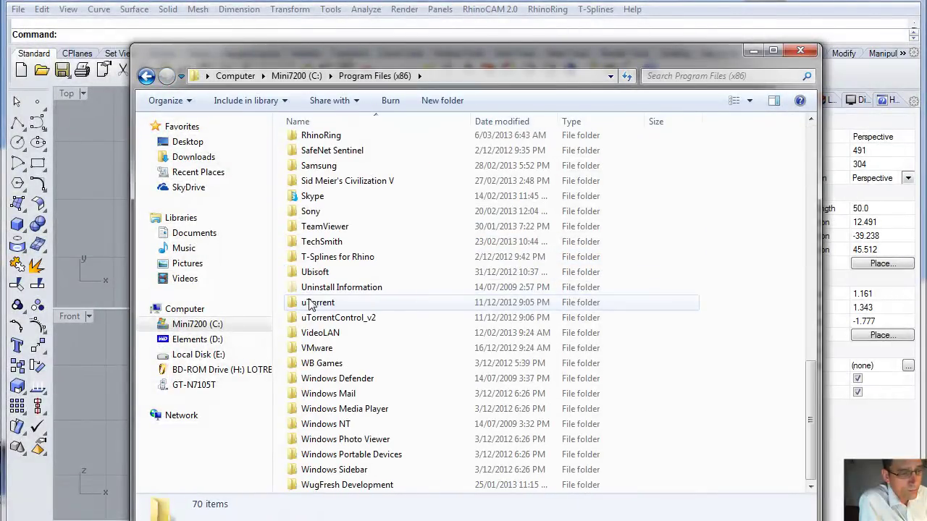
scroll(324, 232, "up", 2)
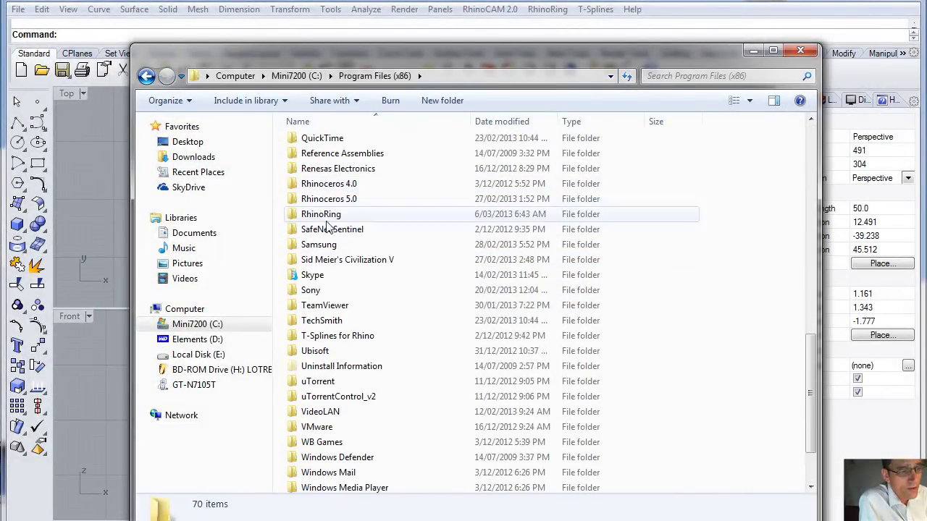
double_click(325, 213)
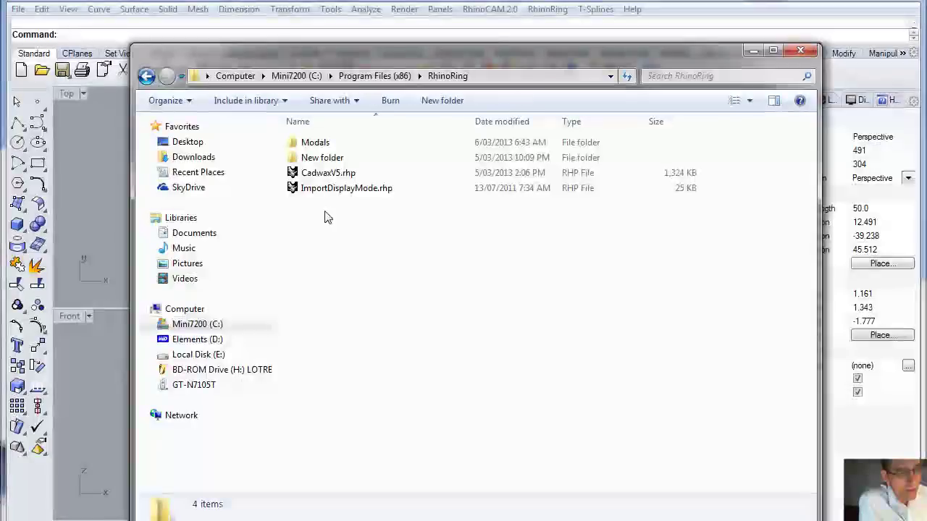
Inspect the contents of the Modals and New folder subfolders inside RhinoRing, and close the Explorer window
double_click(318, 145)
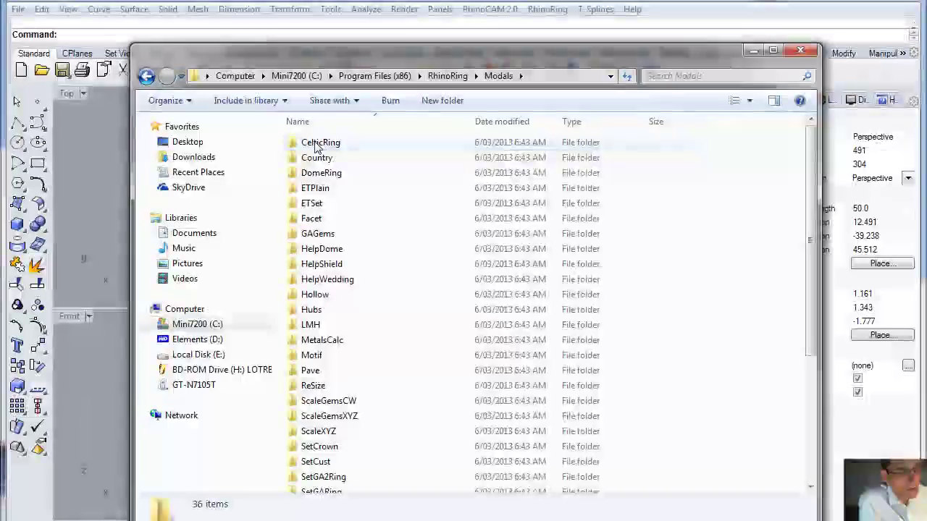
left_click(147, 75)
double_click(325, 158)
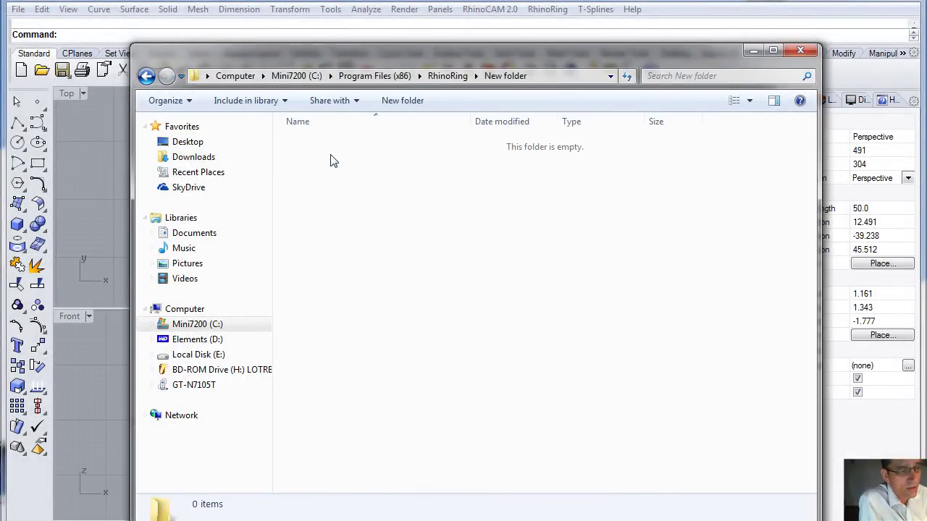
left_click(147, 76)
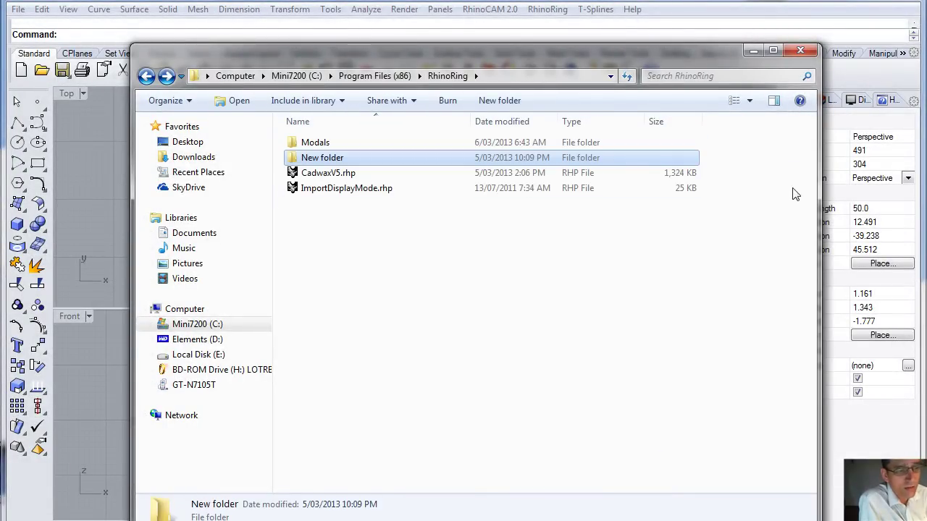
left_click(802, 49)
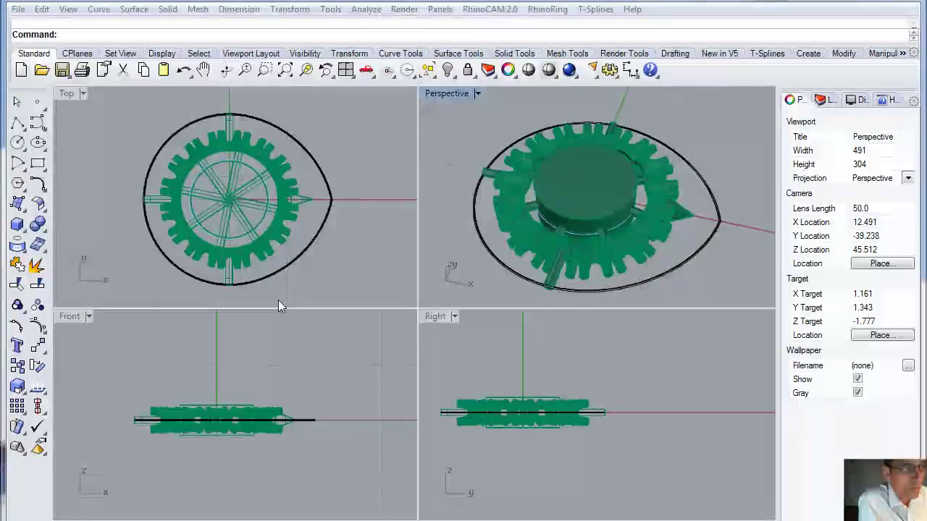
Select the whole ring with its hub, supports and outer frame in the Right view, and clear the selection
left_click(520, 360)
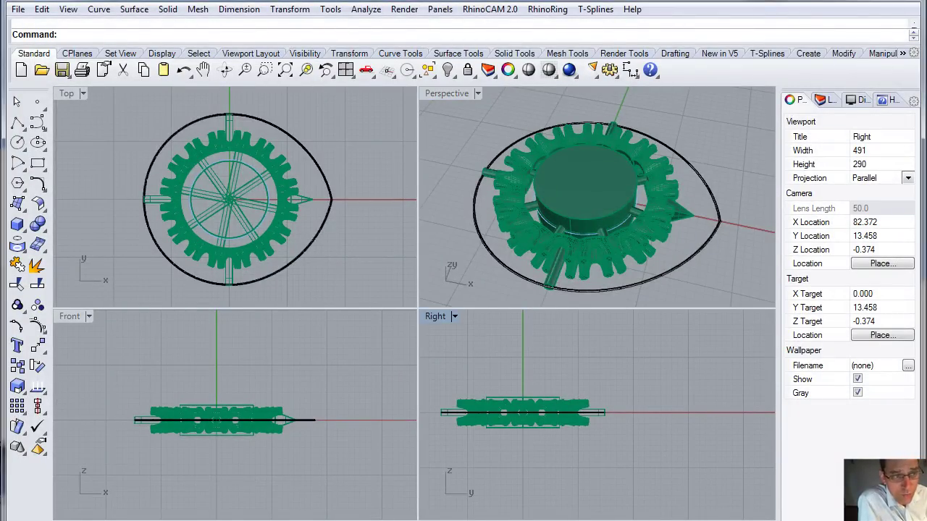
right_click_drag(562, 367, 620, 371)
left_click_drag(466, 369, 702, 463)
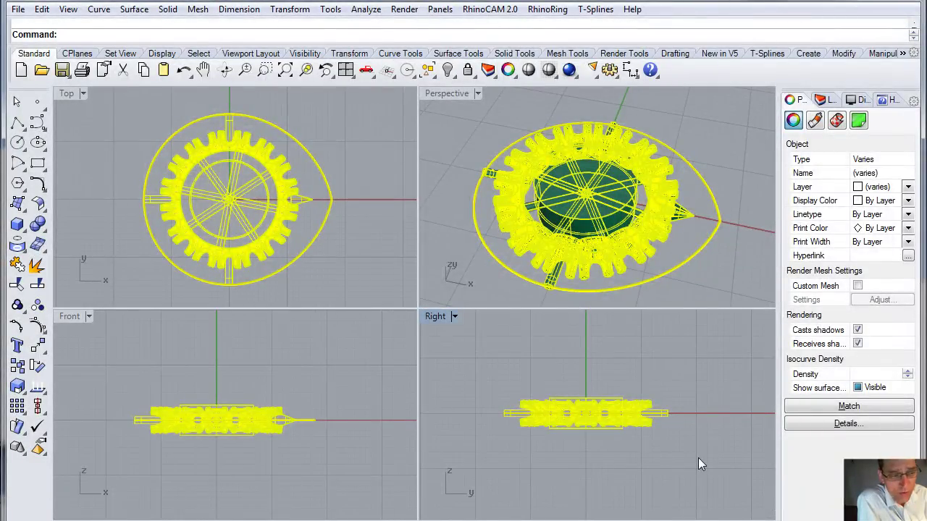
key("Escape")
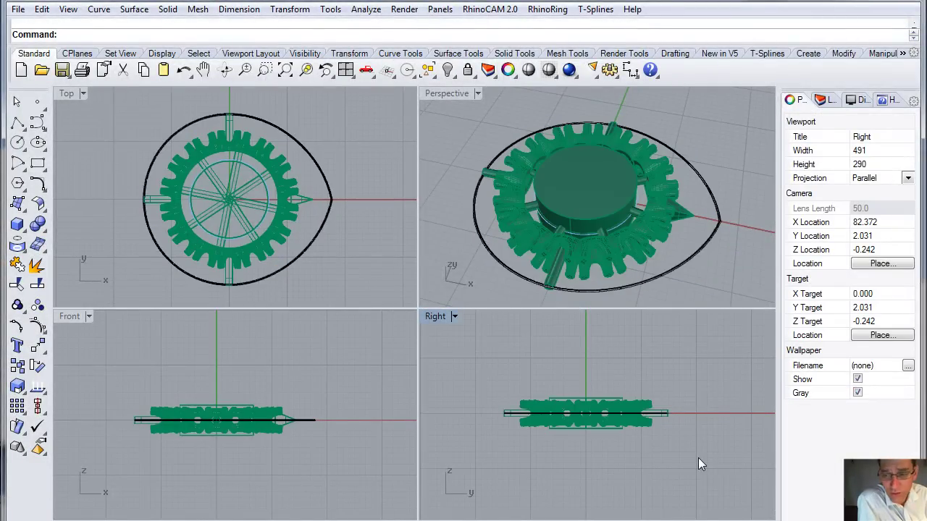